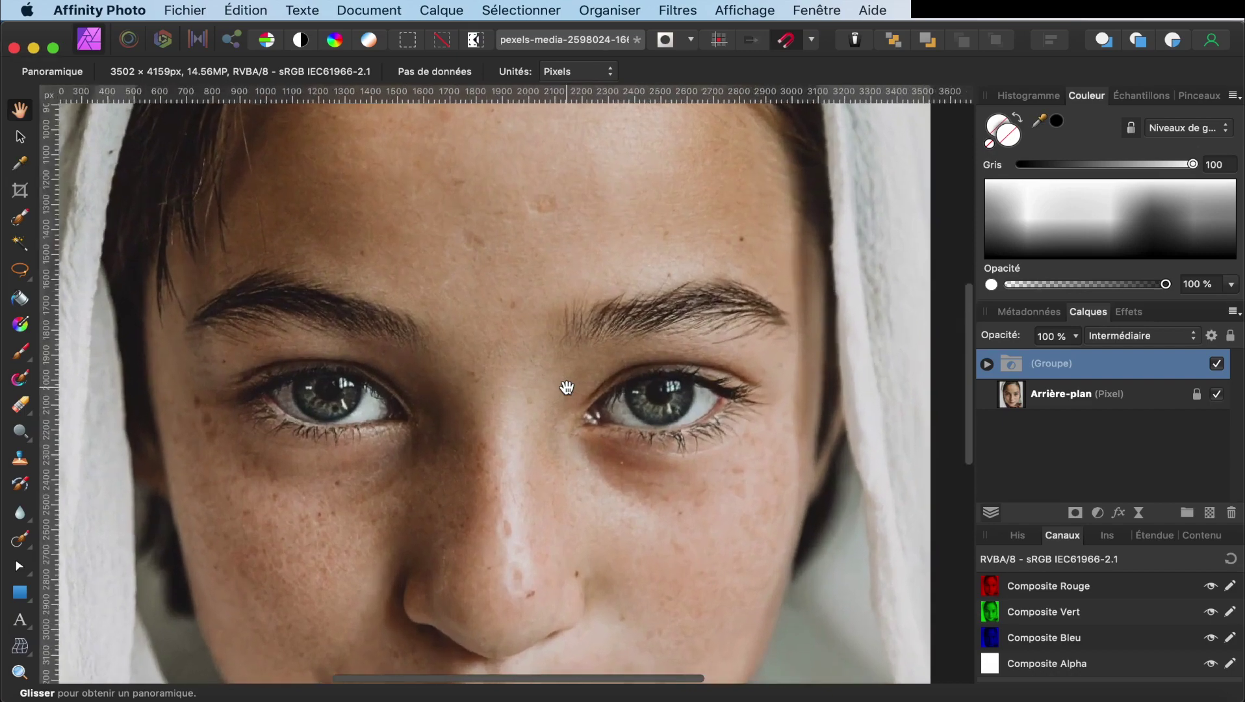
Step: Examine the sharpness of the eyes, eyelashes and eyebrows in the portrait up close
{"action": "scroll", "coordinate": [567, 387], "scroll_direction": "down", "scroll_amount": 3}
{"action": "scroll", "coordinate": [566, 388], "scroll_direction": "left", "scroll_amount": 3}
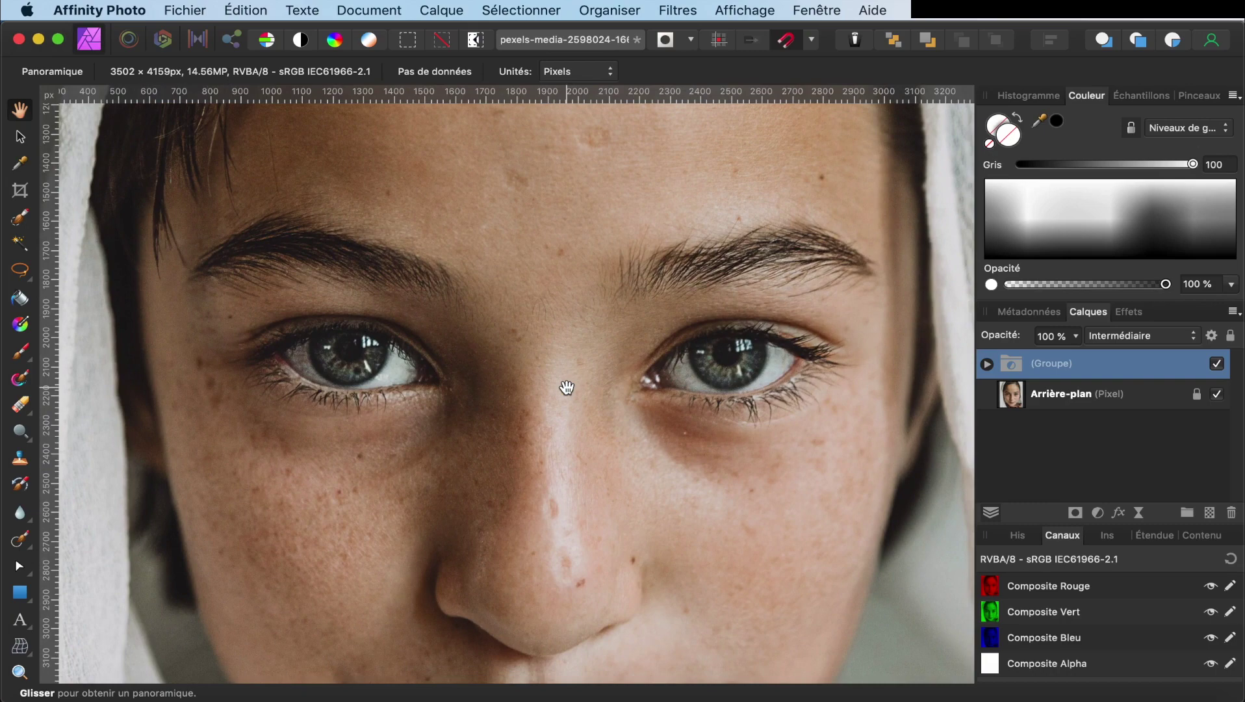
{"action": "scroll", "coordinate": [567, 388], "scroll_direction": "down", "scroll_amount": 5}
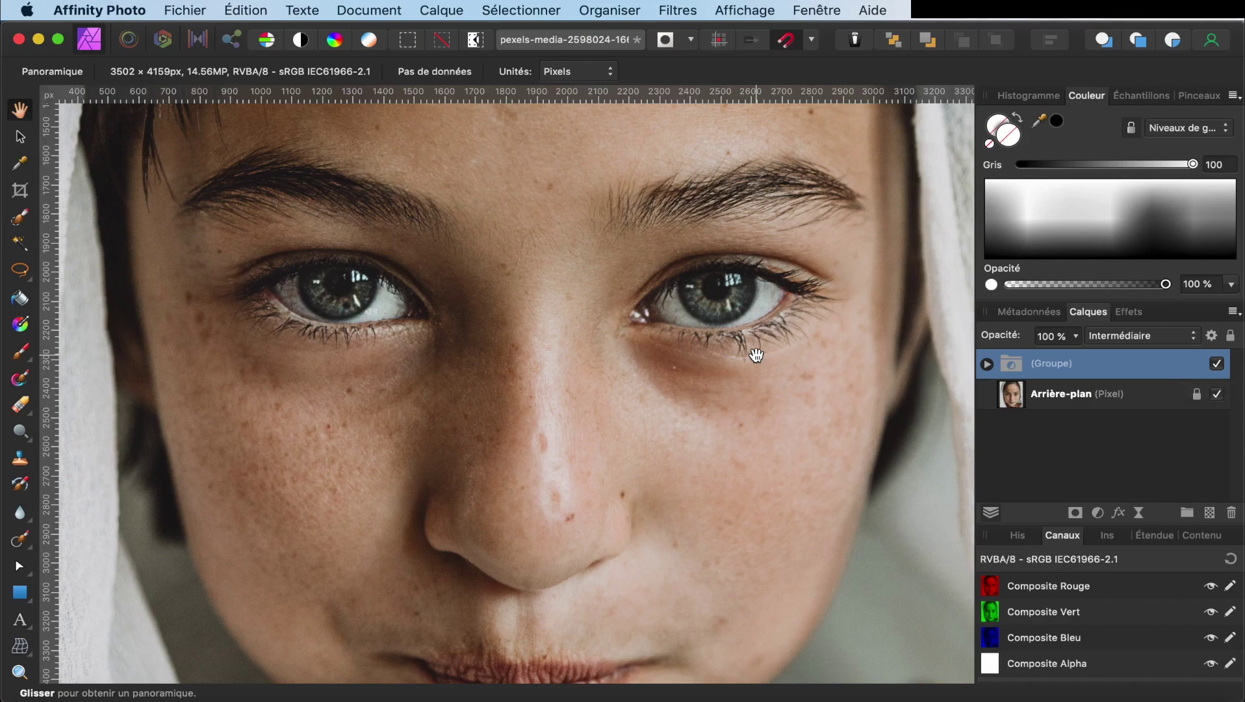
{"action": "scroll", "coordinate": [756, 355], "scroll_direction": "up", "scroll_amount": 2}
{"action": "scroll", "coordinate": [756, 355], "scroll_direction": "down", "scroll_amount": 3}
{"action": "scroll", "coordinate": [756, 355], "scroll_direction": "up", "scroll_amount": 4}
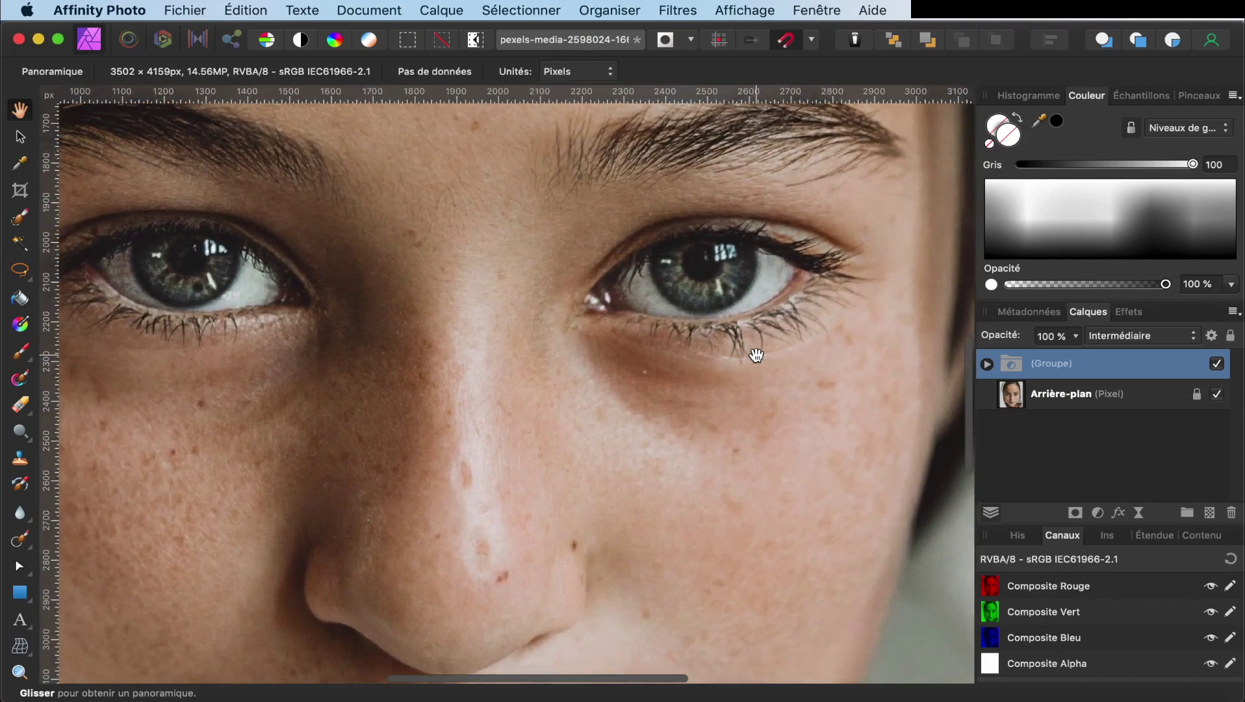
{"action": "scroll", "coordinate": [756, 355], "scroll_direction": "left", "scroll_amount": 2}
{"action": "scroll", "coordinate": [756, 355], "scroll_direction": "down", "scroll_amount": 2}
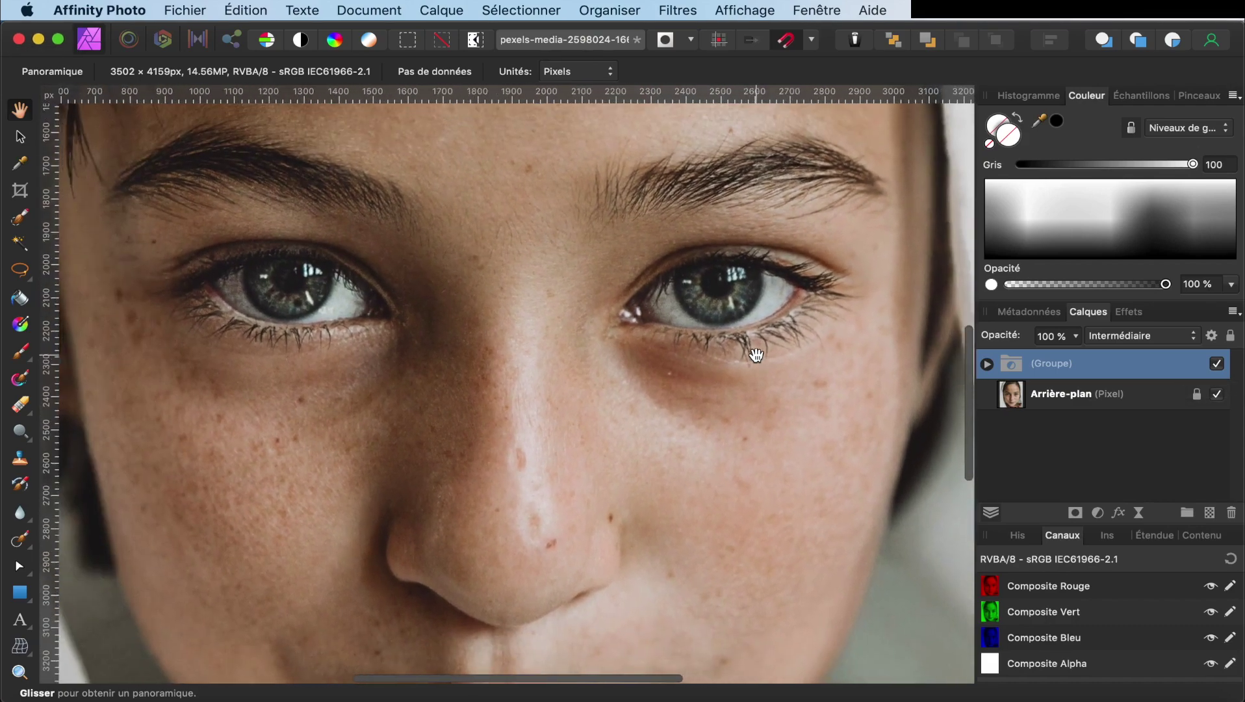
{"action": "scroll", "coordinate": [756, 355], "scroll_direction": "right", "scroll_amount": 1}
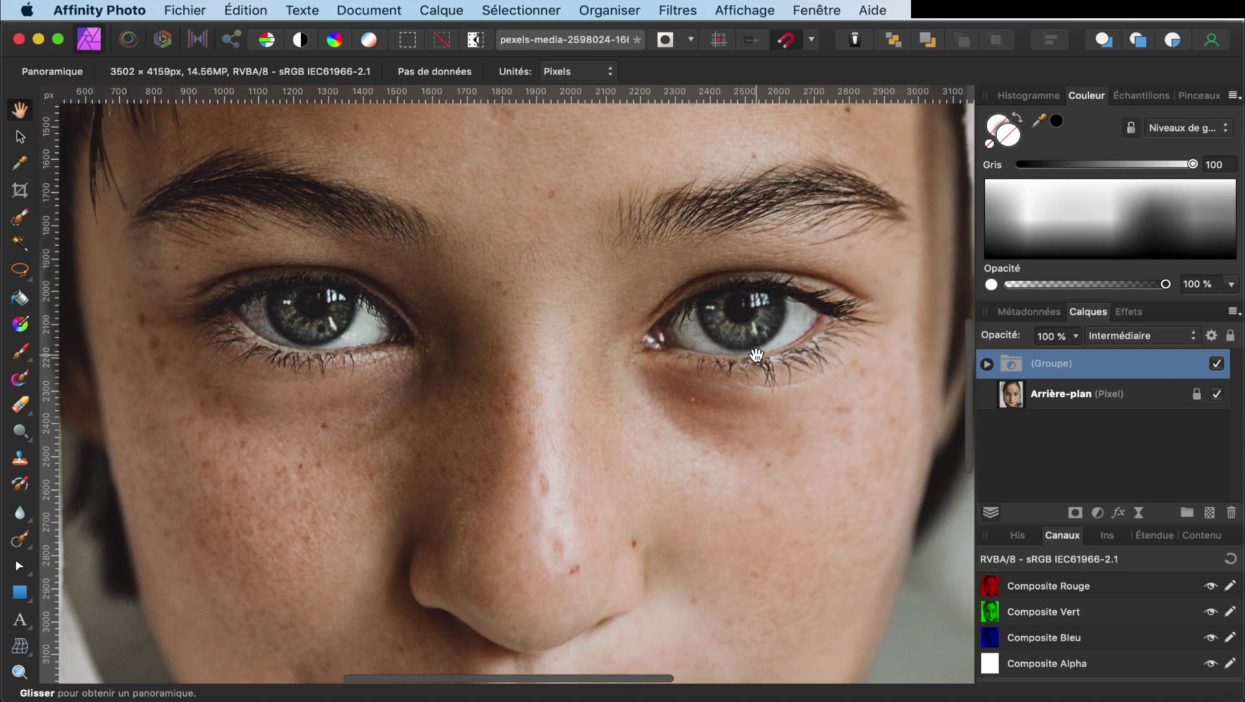
Step: Toggle the visibility of the group above the background to compare the eyes with and without its sharpening
{"action": "left_click", "coordinate": [1217, 364]}
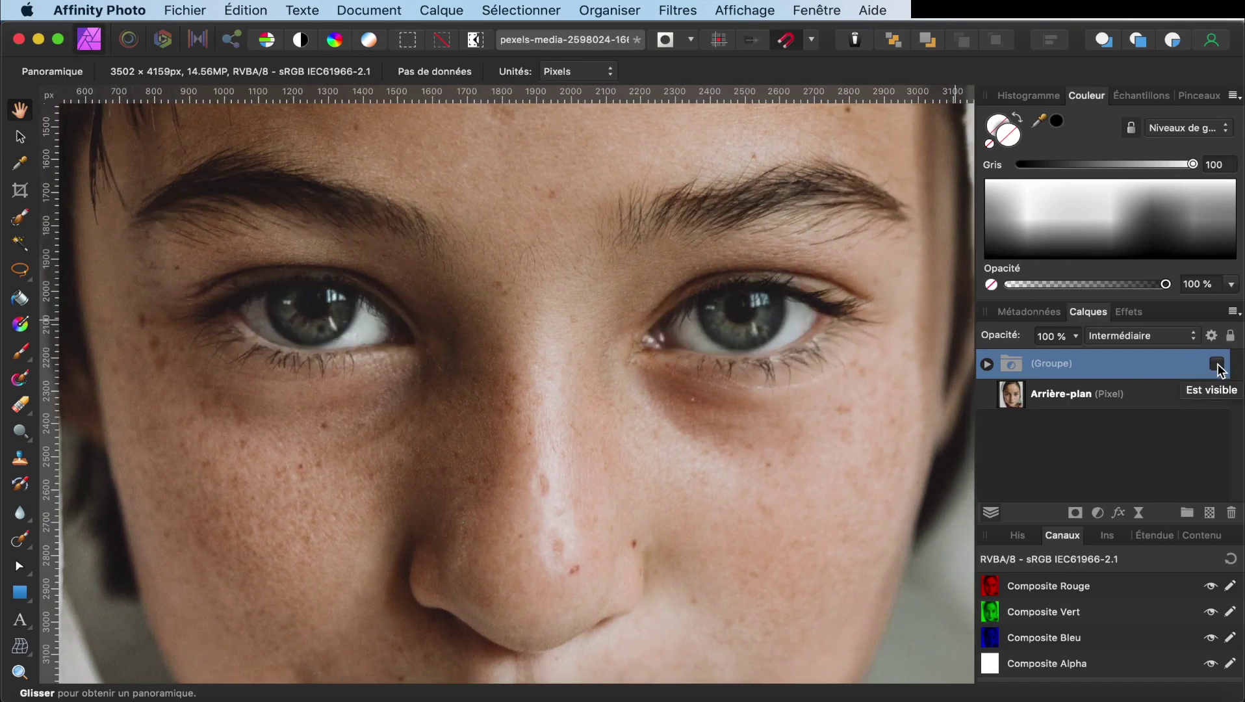
{"action": "left_click", "coordinate": [1217, 364]}
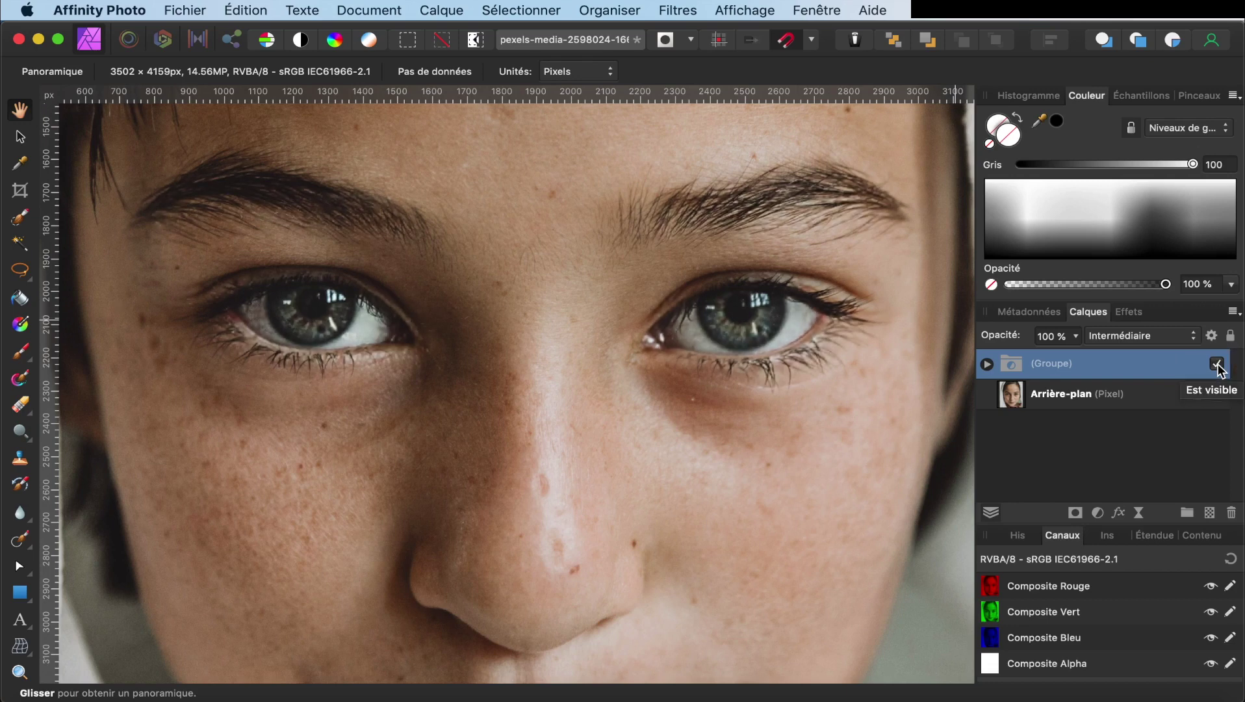
{"action": "left_click", "coordinate": [1217, 364]}
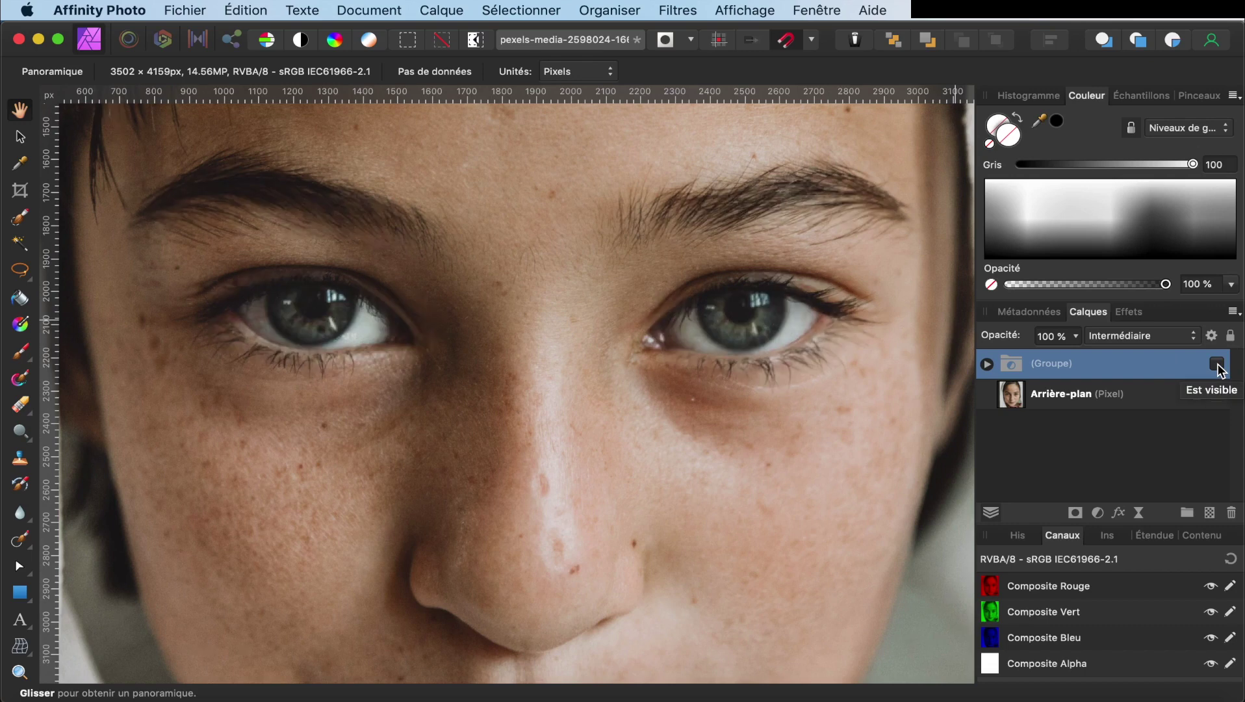
{"action": "left_click", "coordinate": [1218, 364]}
{"action": "left_click", "coordinate": [1217, 364]}
{"action": "left_click", "coordinate": [1218, 364]}
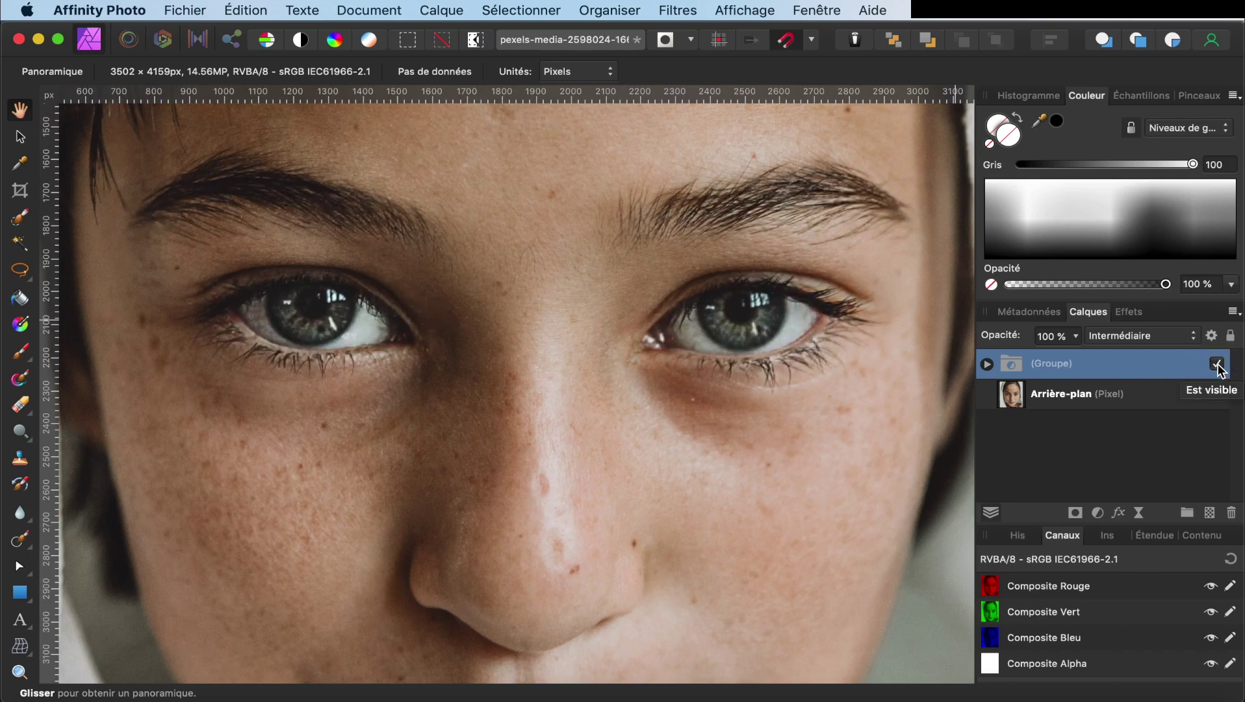
{"action": "left_click", "coordinate": [1217, 364]}
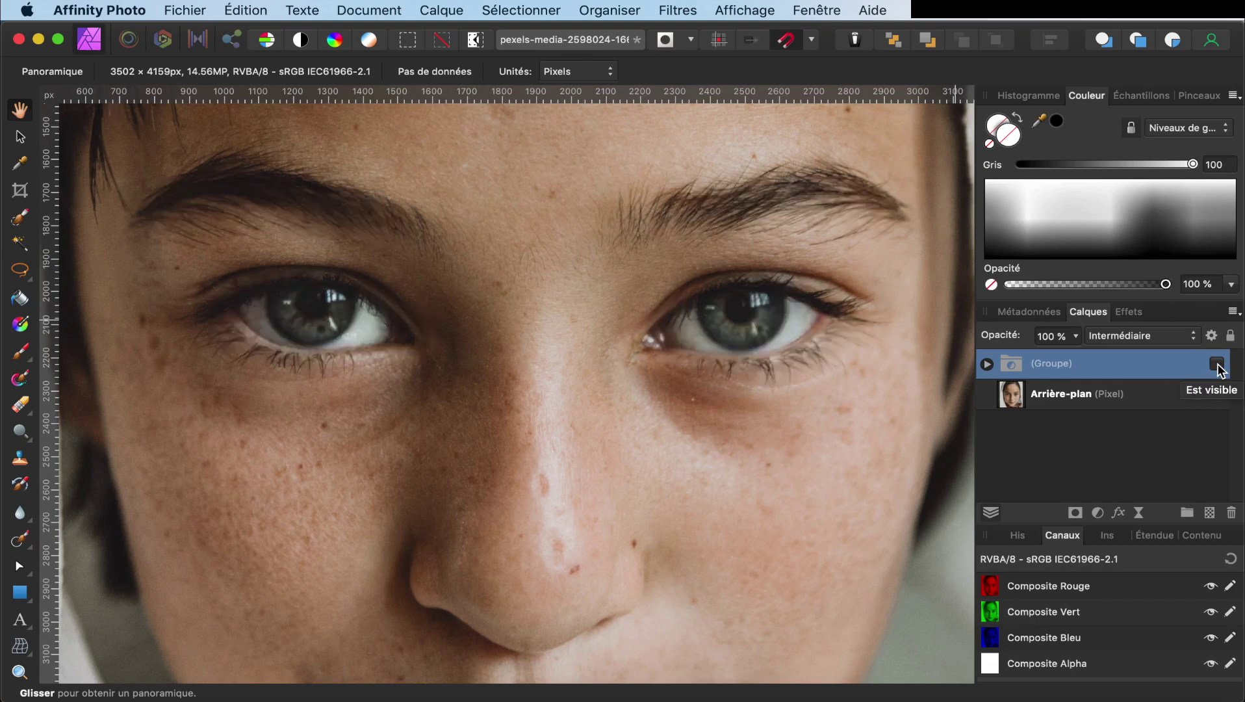
{"action": "left_click", "coordinate": [1218, 364]}
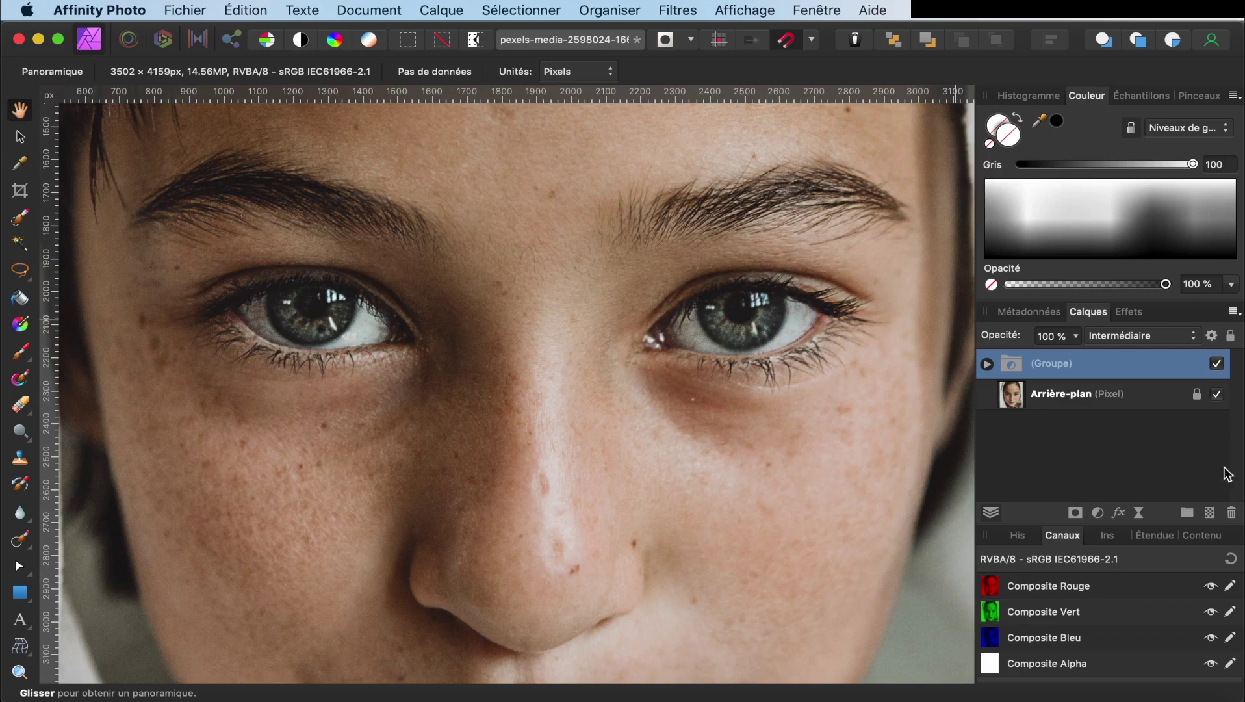
Step: Delete the group layer above the Arrière-plan layer
{"action": "left_click", "coordinate": [1233, 514]}
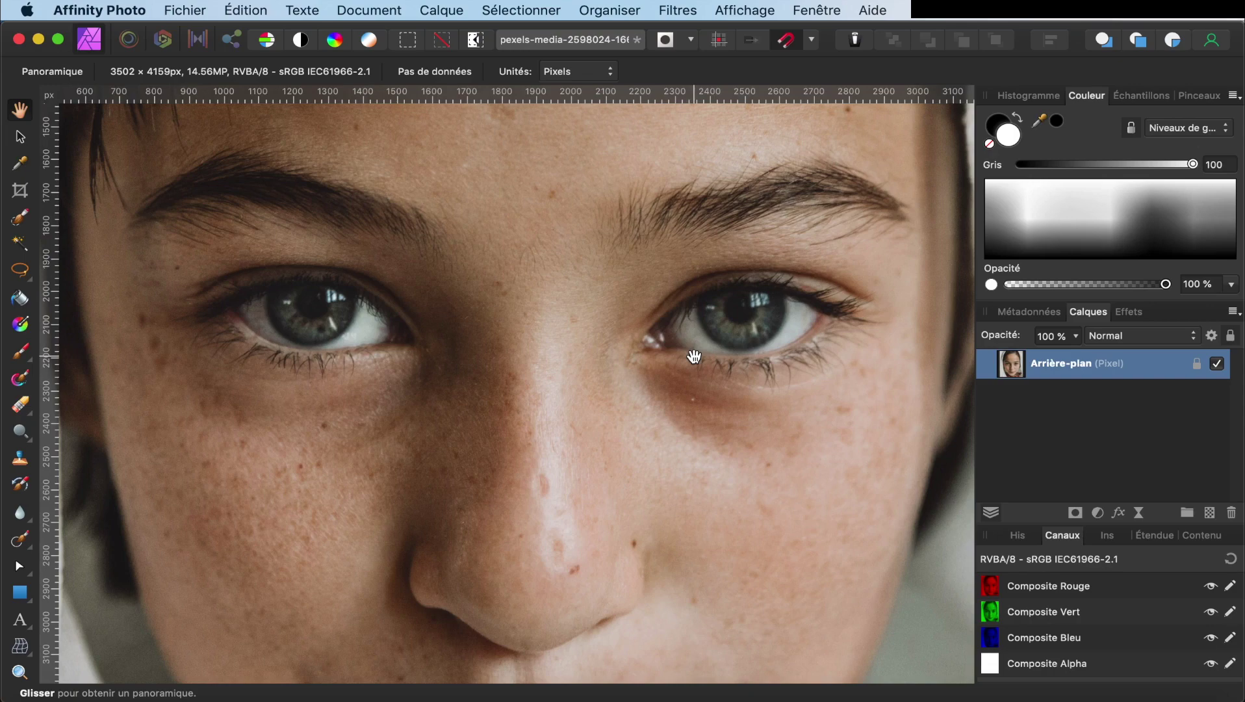
{"action": "scroll", "coordinate": [728, 323], "scroll_direction": "down", "scroll_amount": 5}
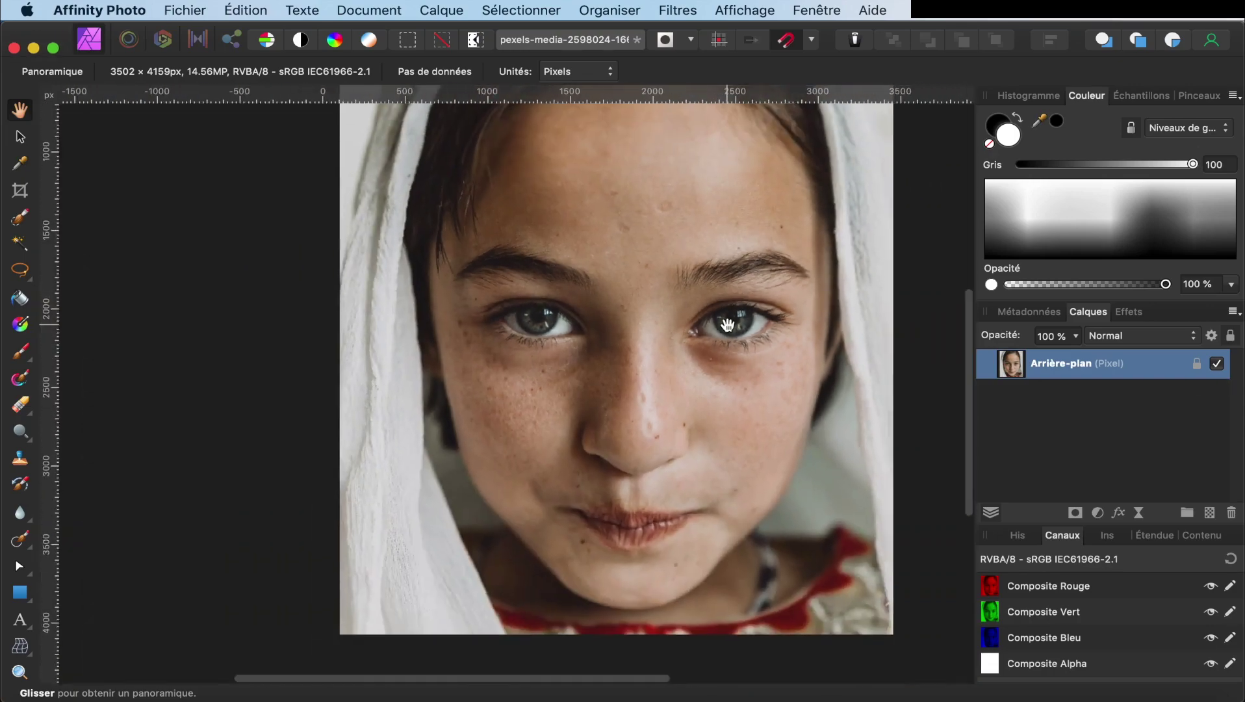
{"action": "scroll", "coordinate": [728, 323], "scroll_direction": "down", "scroll_amount": 3}
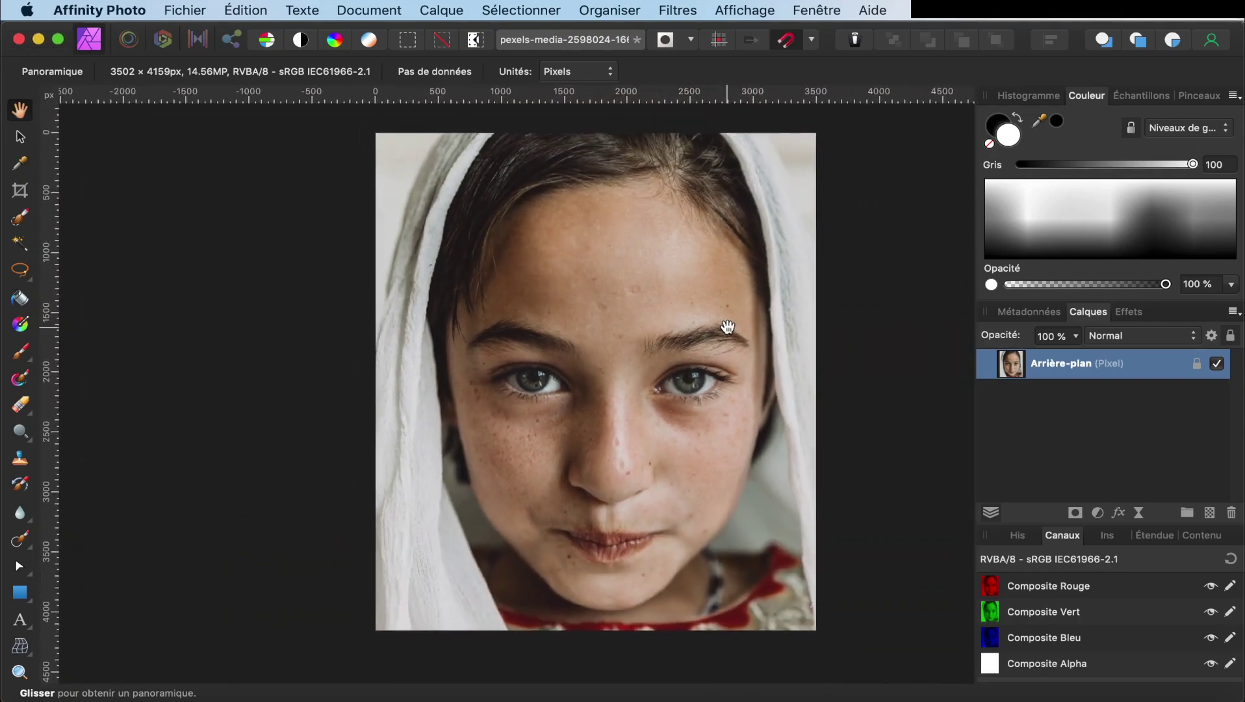
{"action": "scroll", "coordinate": [727, 326], "scroll_direction": "up", "scroll_amount": 2}
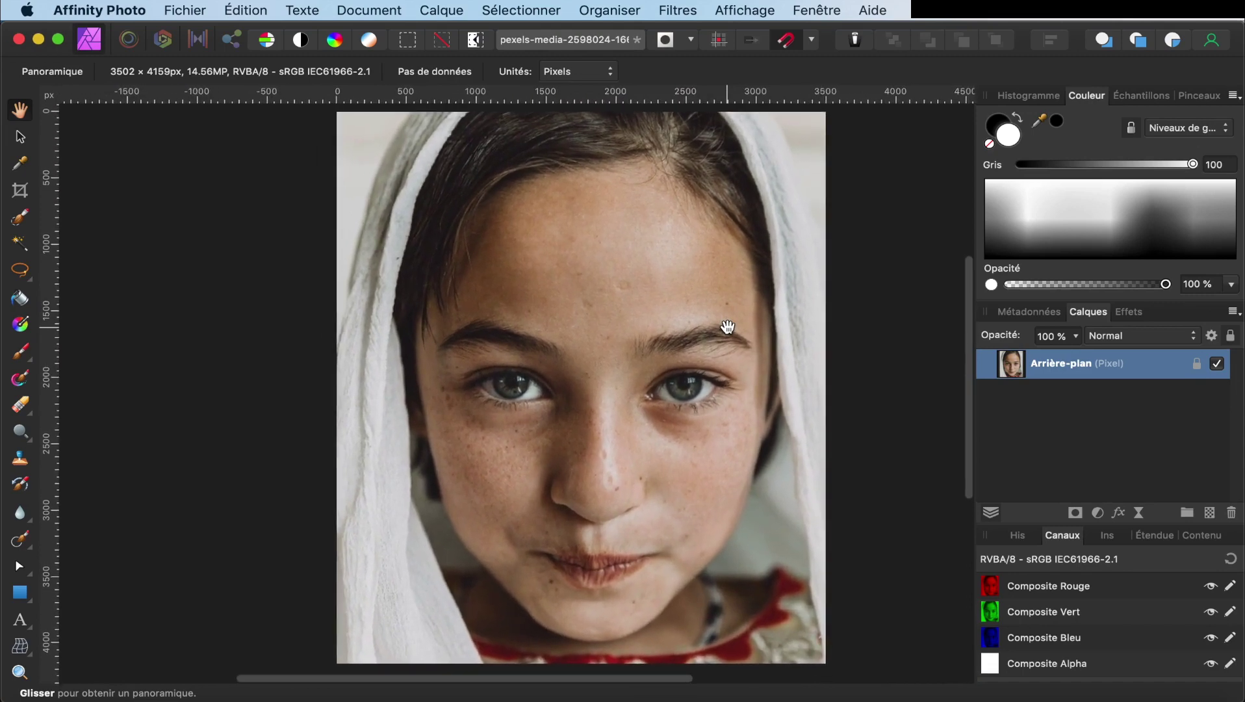
{"action": "scroll", "coordinate": [728, 326], "scroll_direction": "up", "scroll_amount": 4}
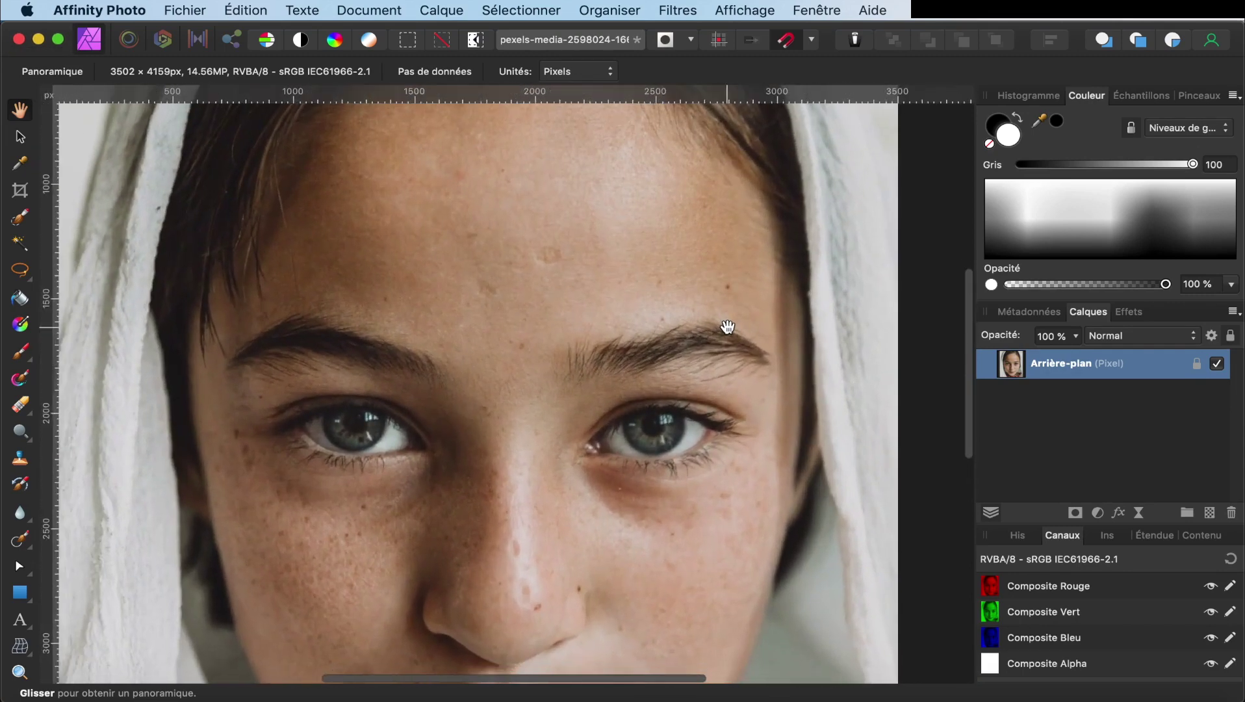
{"action": "scroll", "coordinate": [727, 326], "scroll_direction": "up", "scroll_amount": 4}
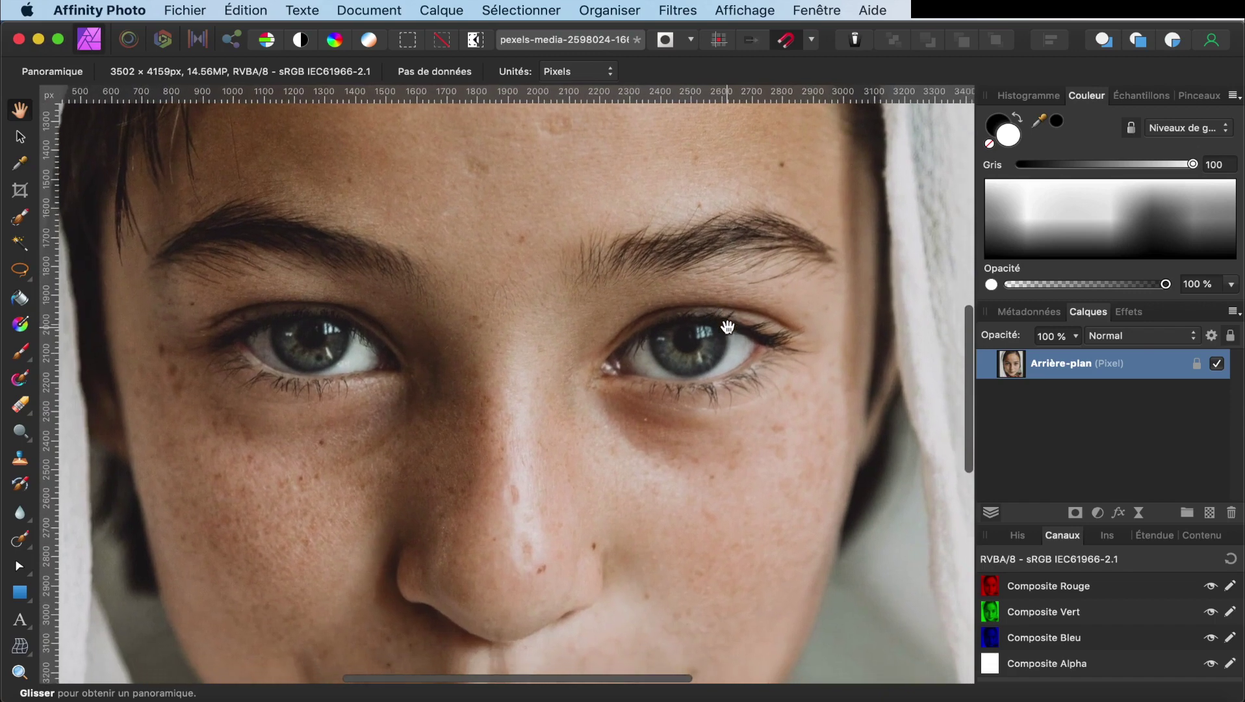
{"action": "scroll", "coordinate": [727, 326], "scroll_direction": "up", "scroll_amount": 2}
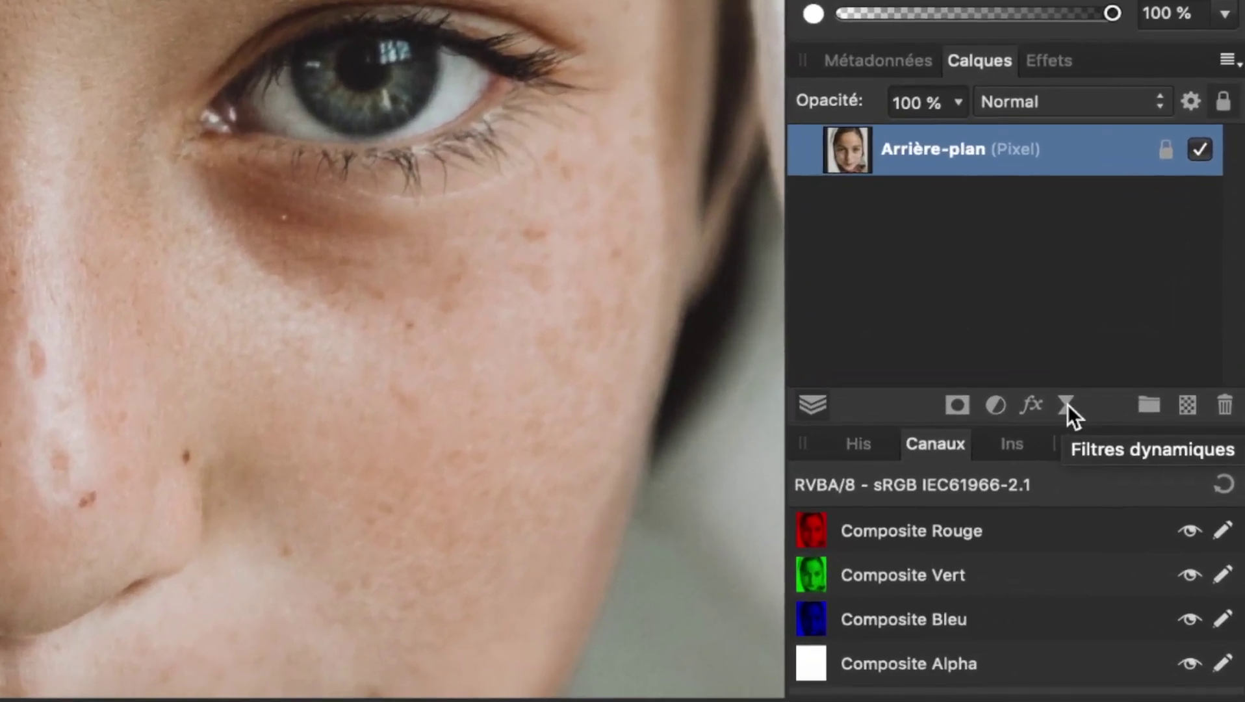
Step: Add a live Passe-haut (High Pass) filter and move it out of the Arrière-plan layer to sit above it
{"action": "left_click", "coordinate": [1069, 405]}
{"action": "scroll", "coordinate": [1079, 416], "scroll_direction": "down", "scroll_amount": 10}
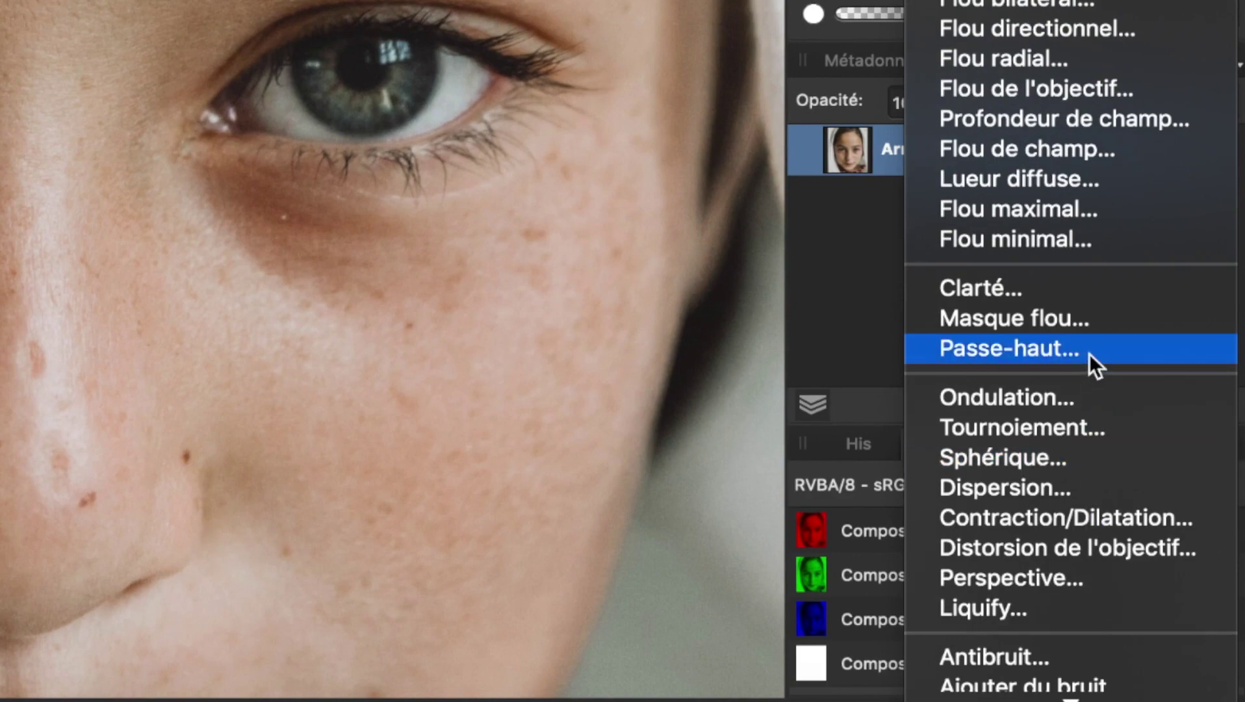
{"action": "left_click", "coordinate": [1090, 353]}
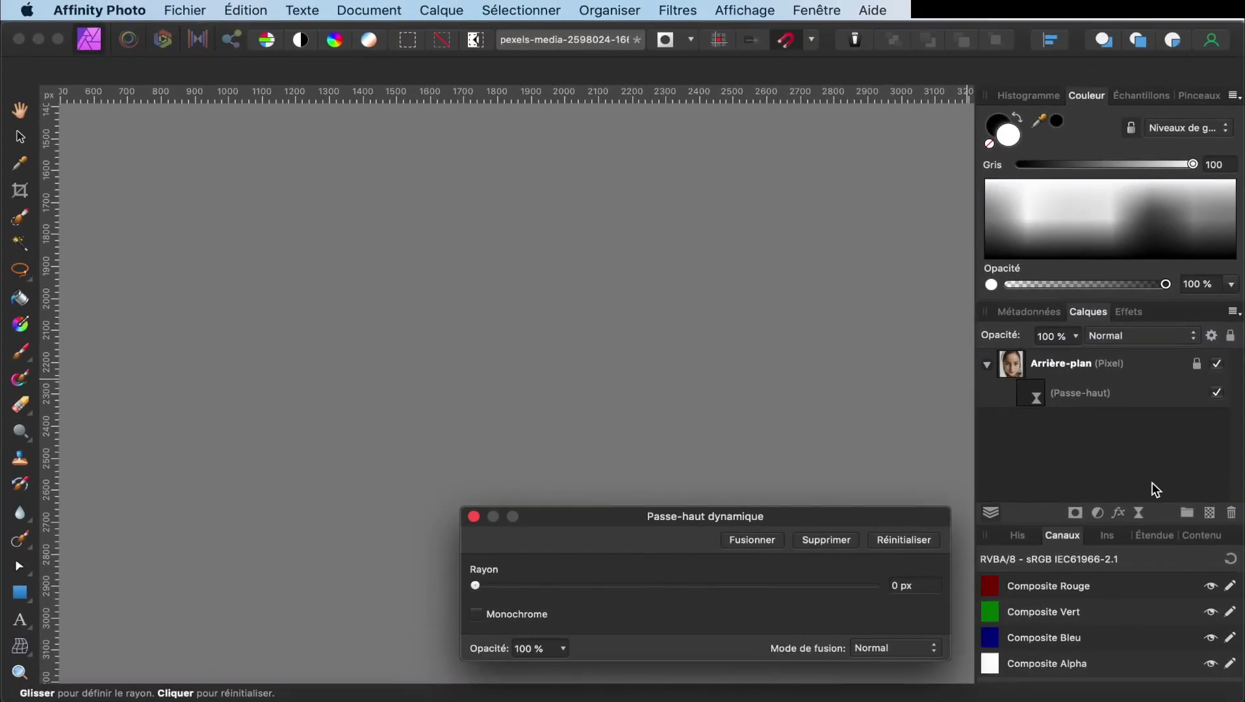
{"action": "left_click_drag", "start_coordinate": [1034, 393], "coordinate": [1022, 358]}
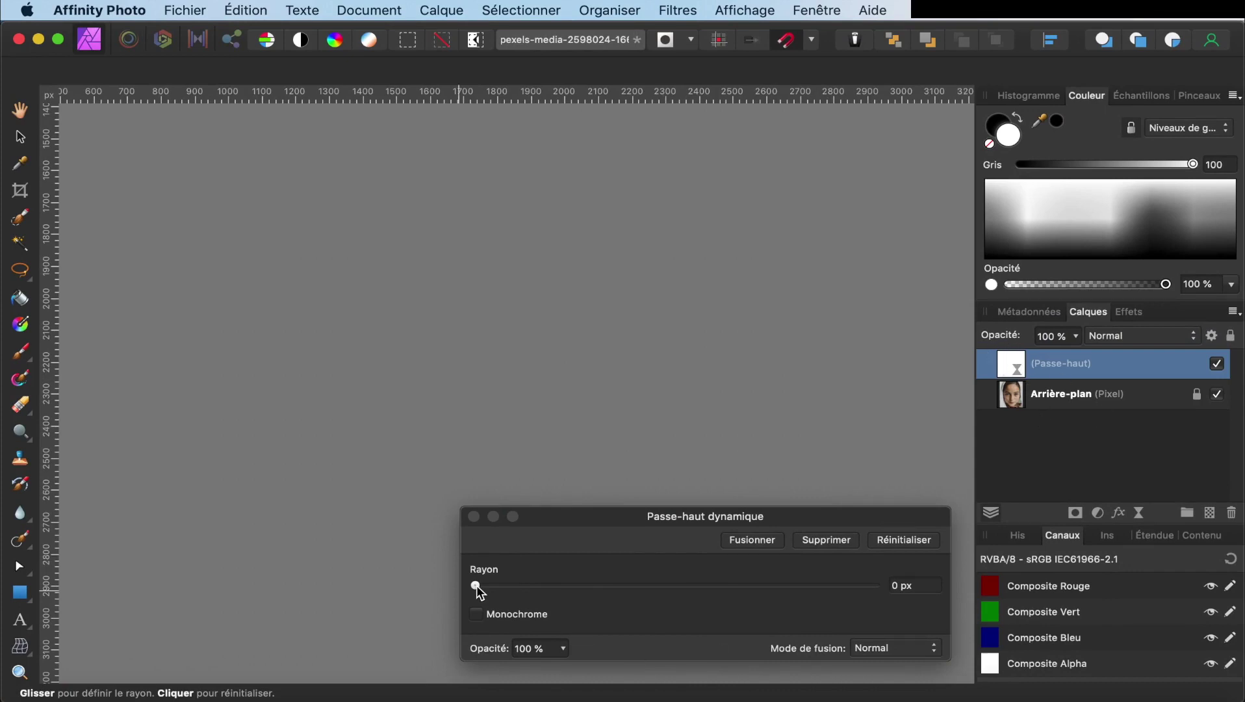
Step: Set the Passe-haut filter's radius to 2 px and its blend mode to Lumière tamisée (Soft Light)
{"action": "left_click_drag", "start_coordinate": [479, 588], "coordinate": [636, 593]}
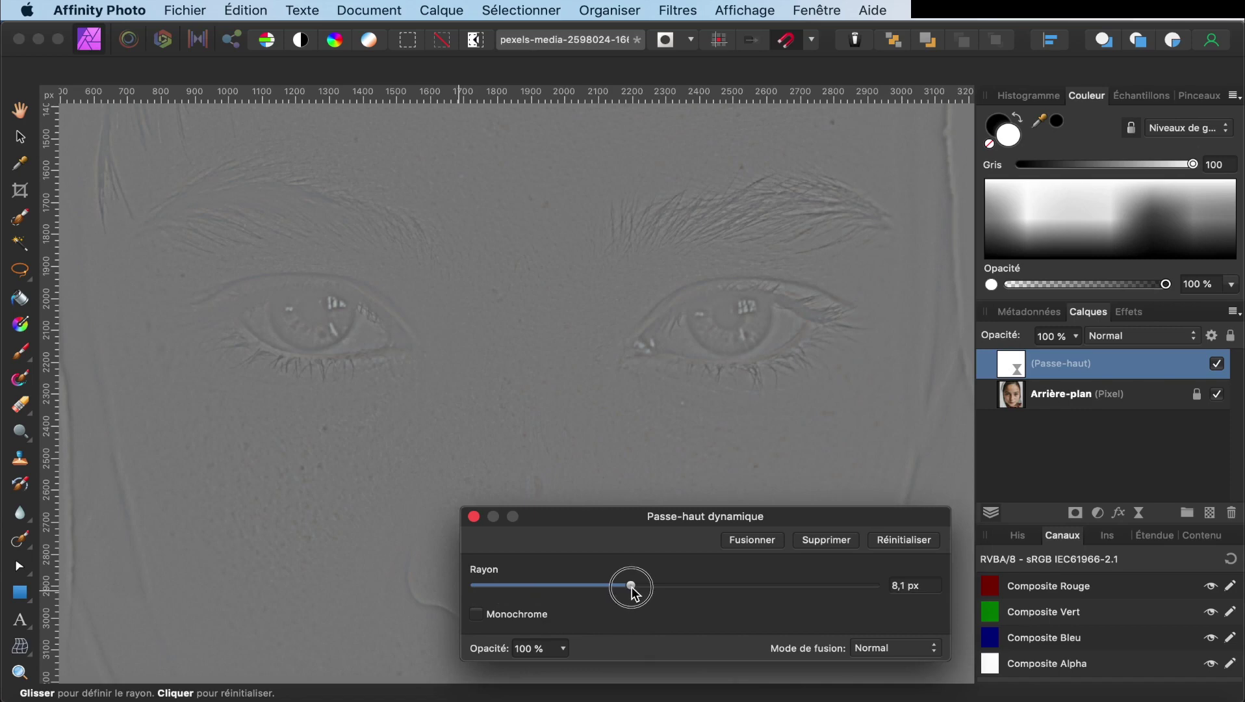
{"action": "left_click_drag", "start_coordinate": [631, 588], "coordinate": [578, 588]}
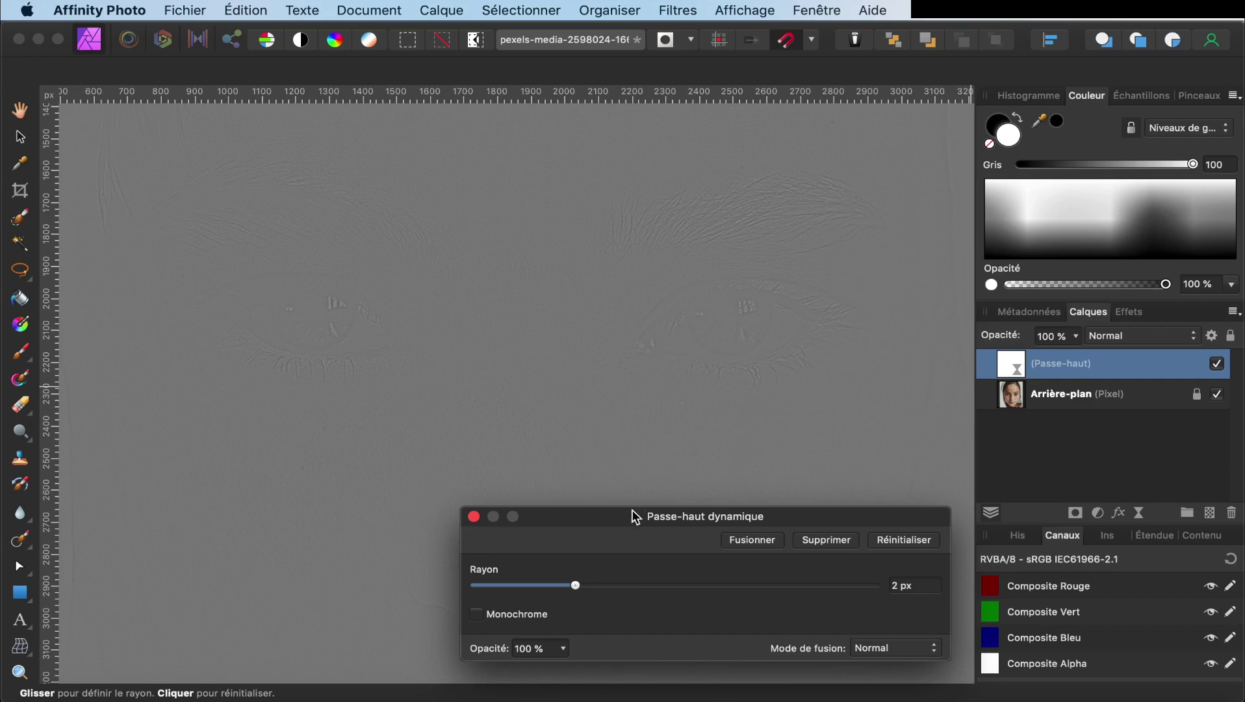
{"action": "left_click", "coordinate": [901, 657]}
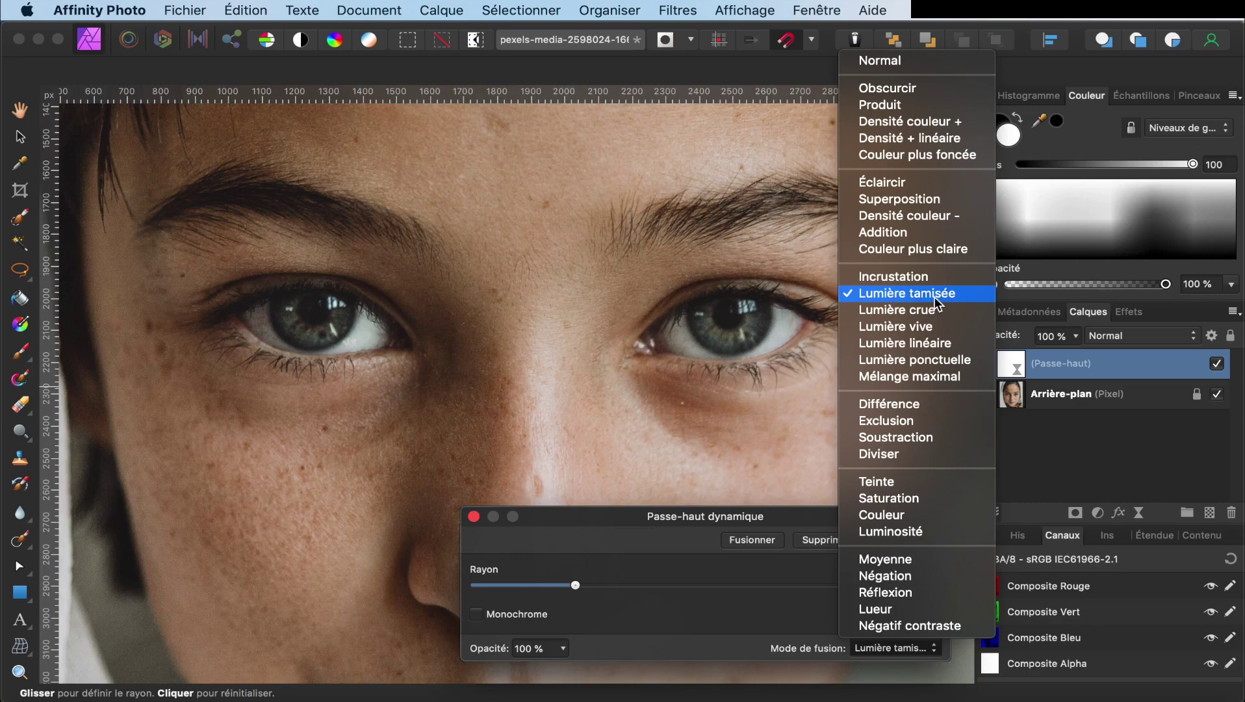
{"action": "left_click", "coordinate": [936, 299]}
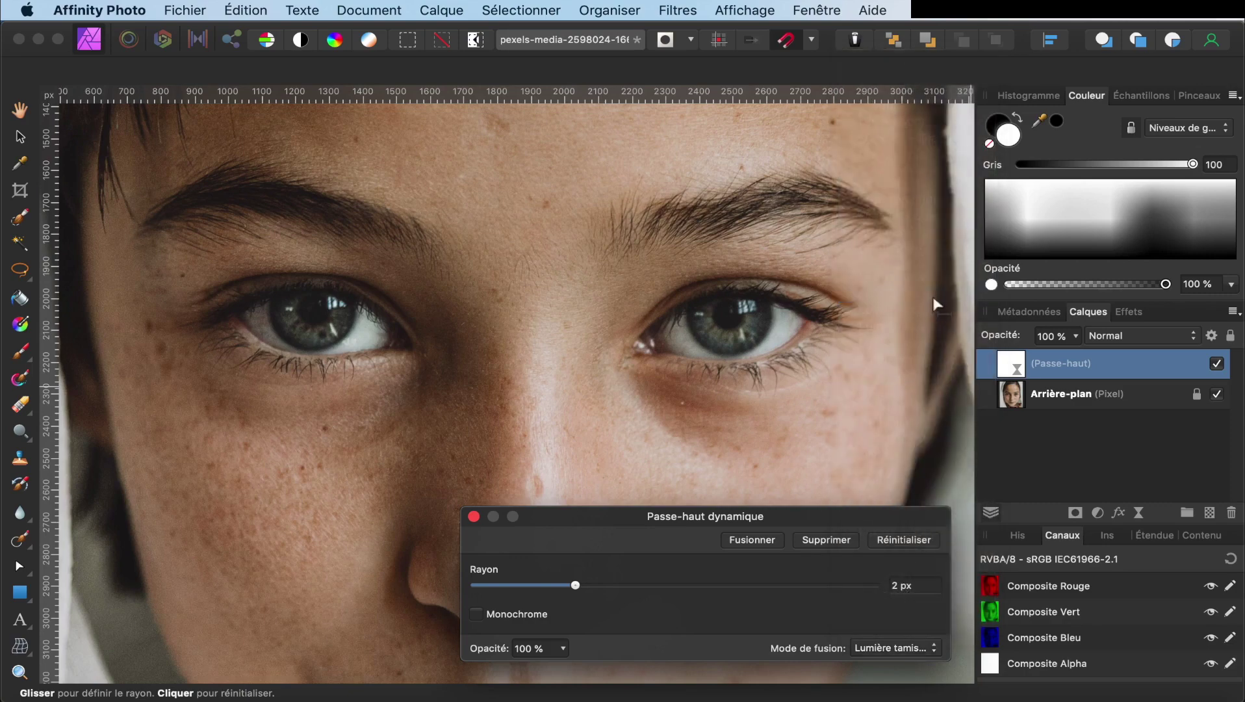
{"action": "left_click", "coordinate": [474, 518]}
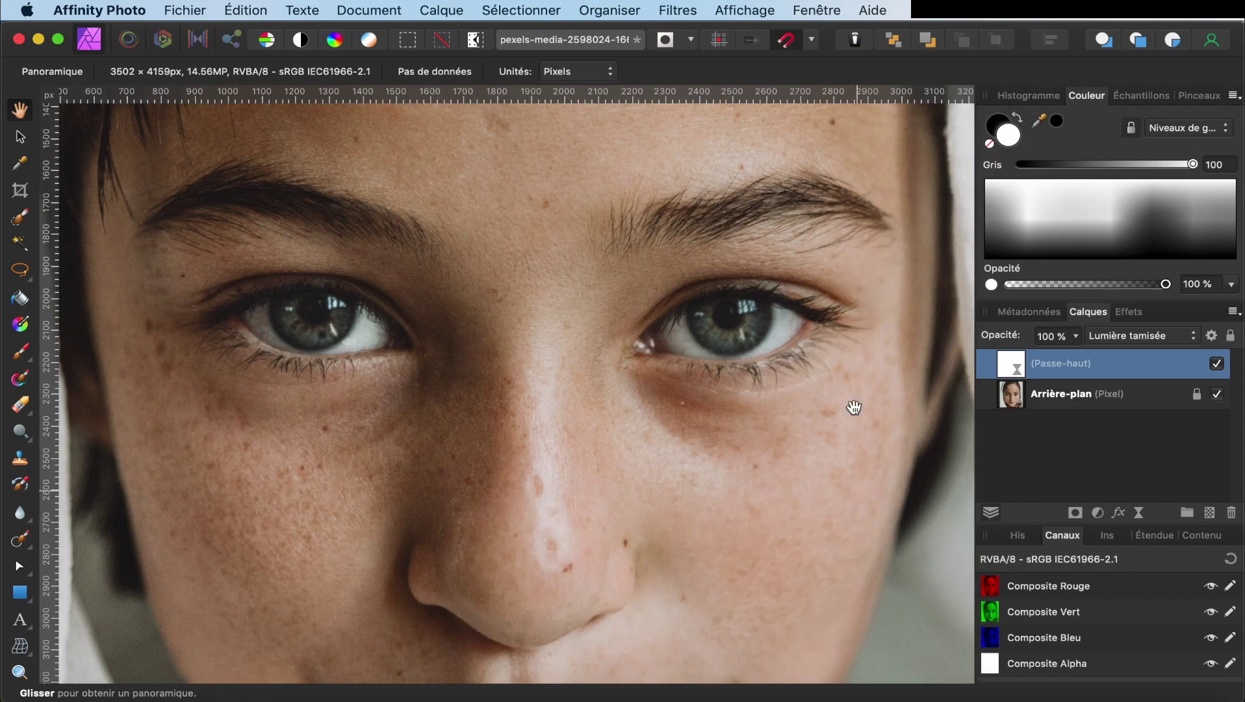
Step: Toggle the Passe-haut layer's visibility to compare both eyes up close with and without the filter
{"action": "scroll", "coordinate": [731, 325], "scroll_direction": "up", "scroll_amount": 3}
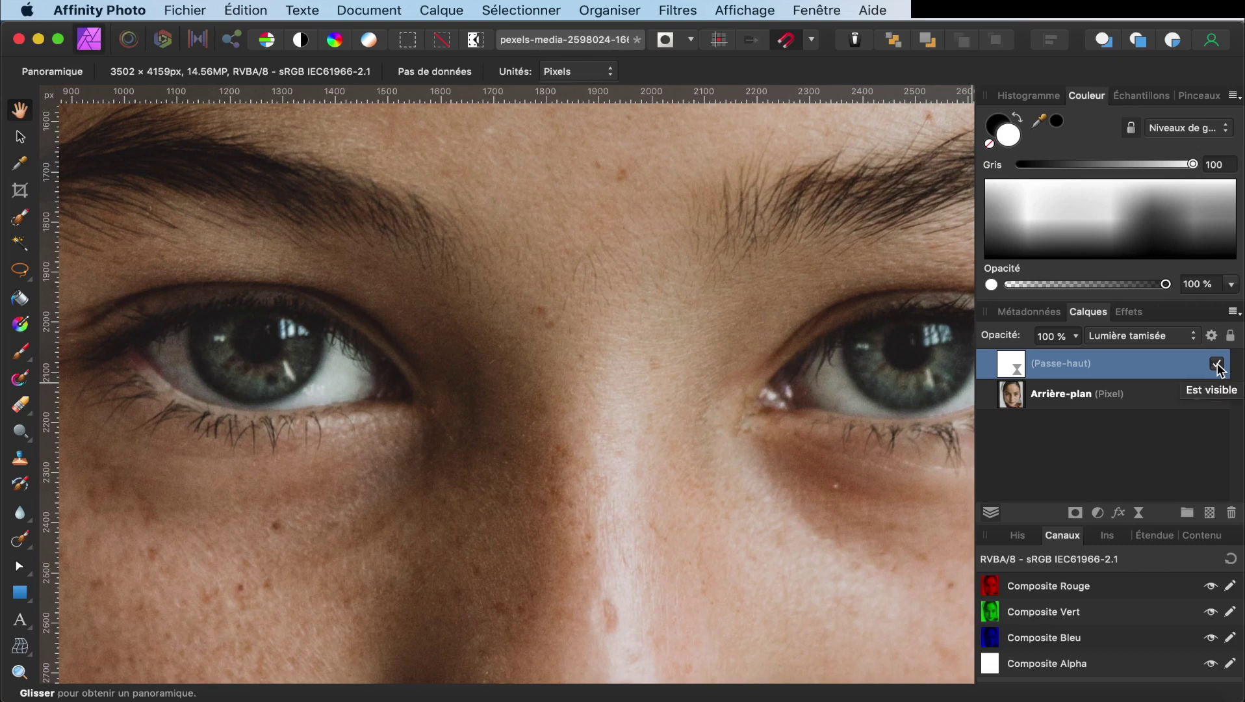
{"action": "left_click", "coordinate": [1217, 364]}
{"action": "left_click", "coordinate": [1217, 364]}
{"action": "left_click", "coordinate": [1218, 364]}
{"action": "left_click_drag", "start_coordinate": [773, 389], "coordinate": [624, 383]}
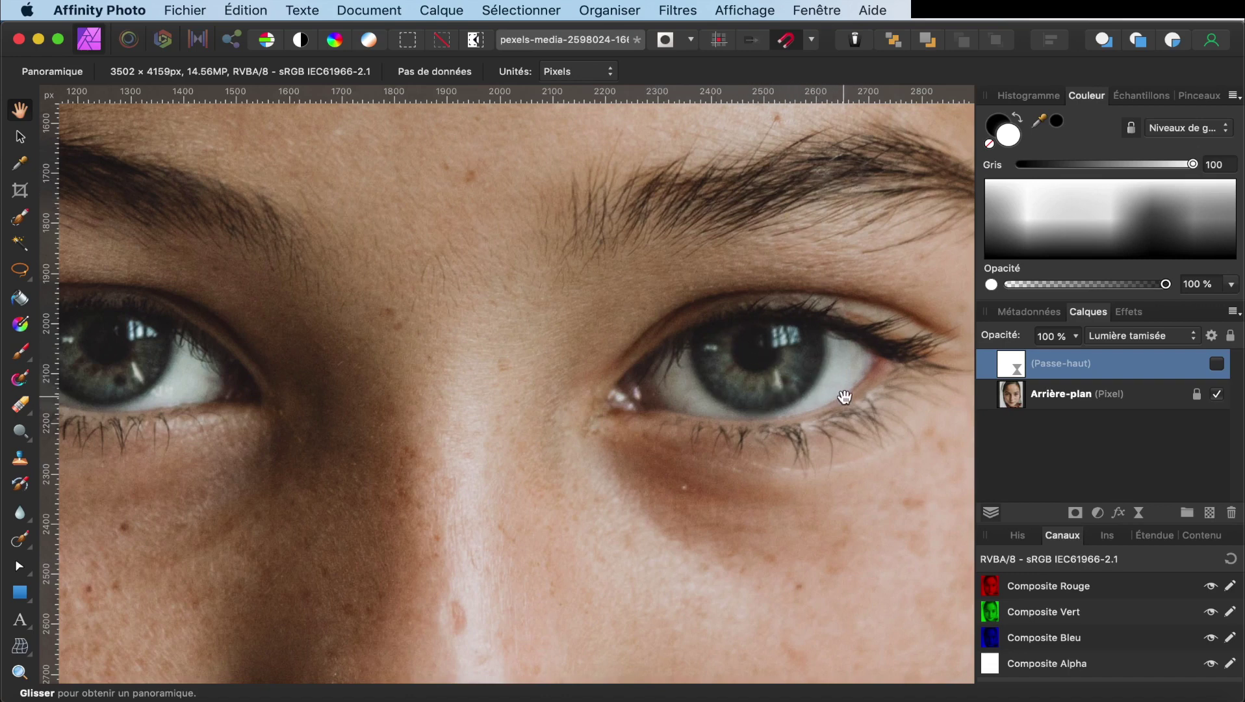
{"action": "left_click", "coordinate": [1215, 363]}
Step: Reopen the Passe-haut filter's settings and raise its radius slightly
{"action": "left_click", "coordinate": [1017, 368]}
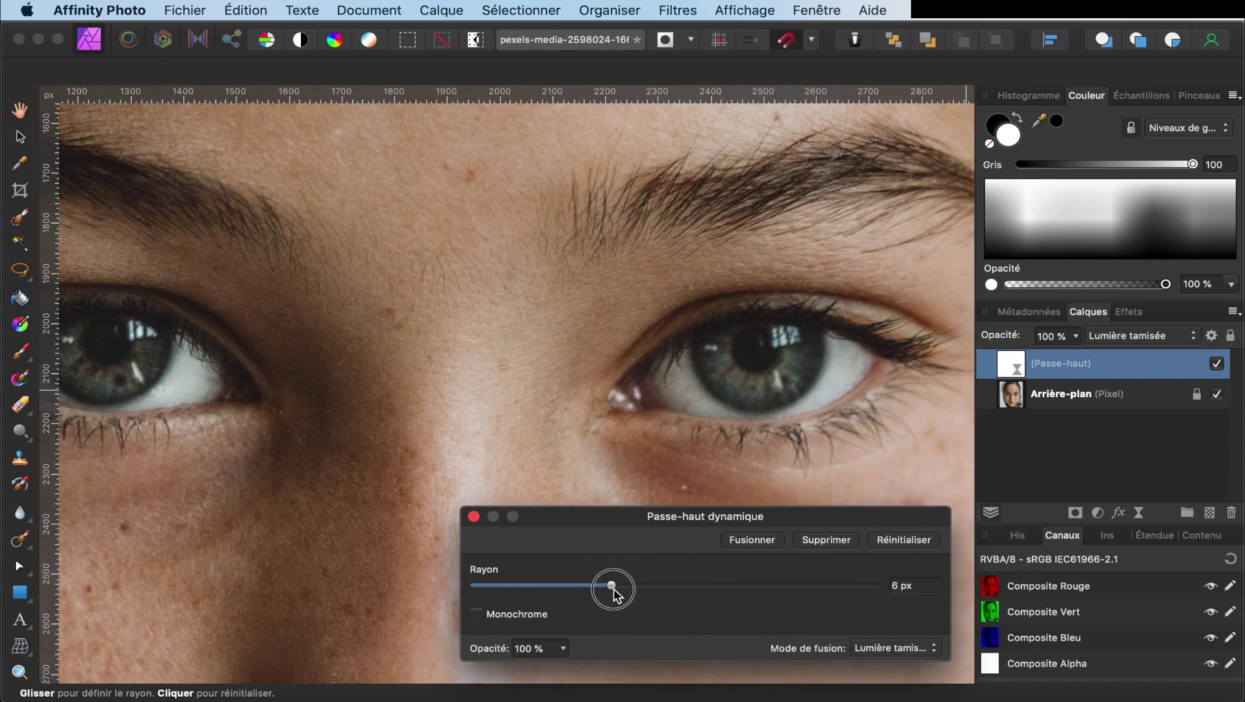
{"action": "left_click_drag", "start_coordinate": [607, 590], "coordinate": [591, 596]}
{"action": "left_click", "coordinate": [476, 518]}
Step: Invert the Passe-haut layer's mask from white to black to hide the sharpening across the whole photo
{"action": "key", "text": "super+minus"}
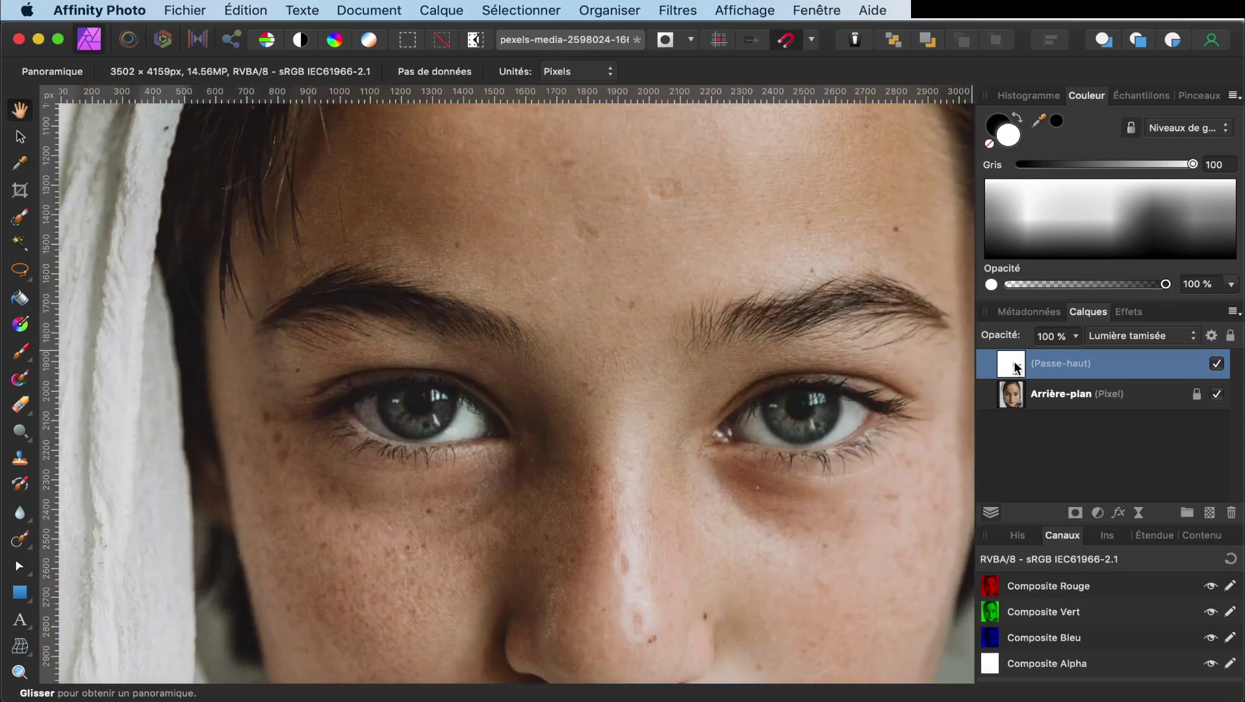
{"action": "key", "text": "super"}
{"action": "scroll", "coordinate": [764, 415], "scroll_direction": "up", "scroll_amount": 3}
{"action": "scroll", "coordinate": [764, 415], "scroll_direction": "up", "scroll_amount": 3}
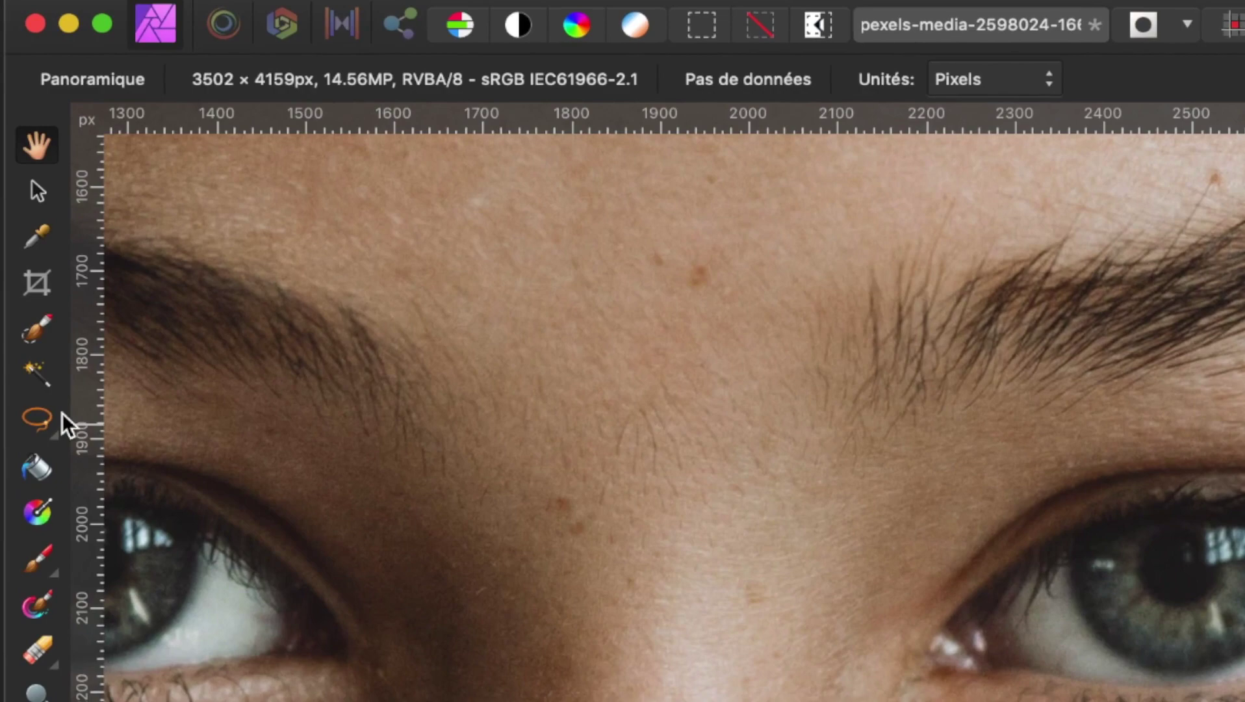
Step: Paint white over both eyes on the Passe-haut mask with a 232 px brush at 0 % hardness and 100 % opacity
{"action": "left_click", "coordinate": [37, 562]}
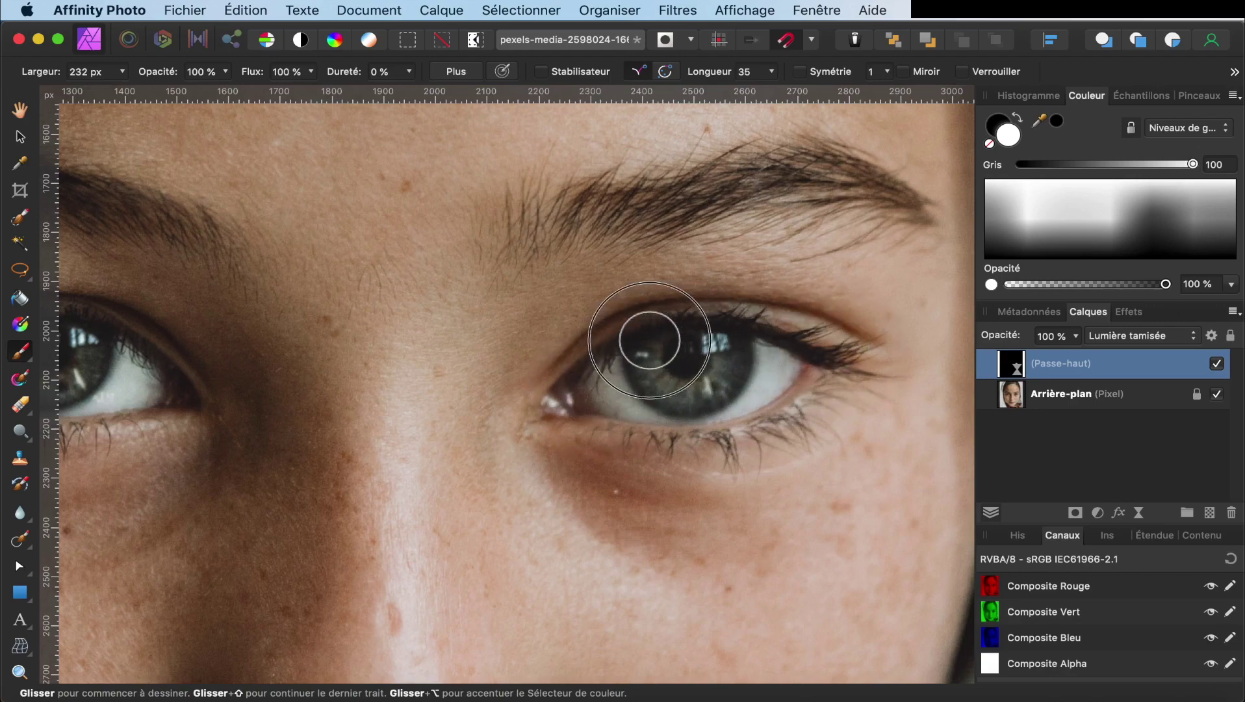
{"action": "scroll", "coordinate": [639, 369], "scroll_direction": "down", "scroll_amount": 3}
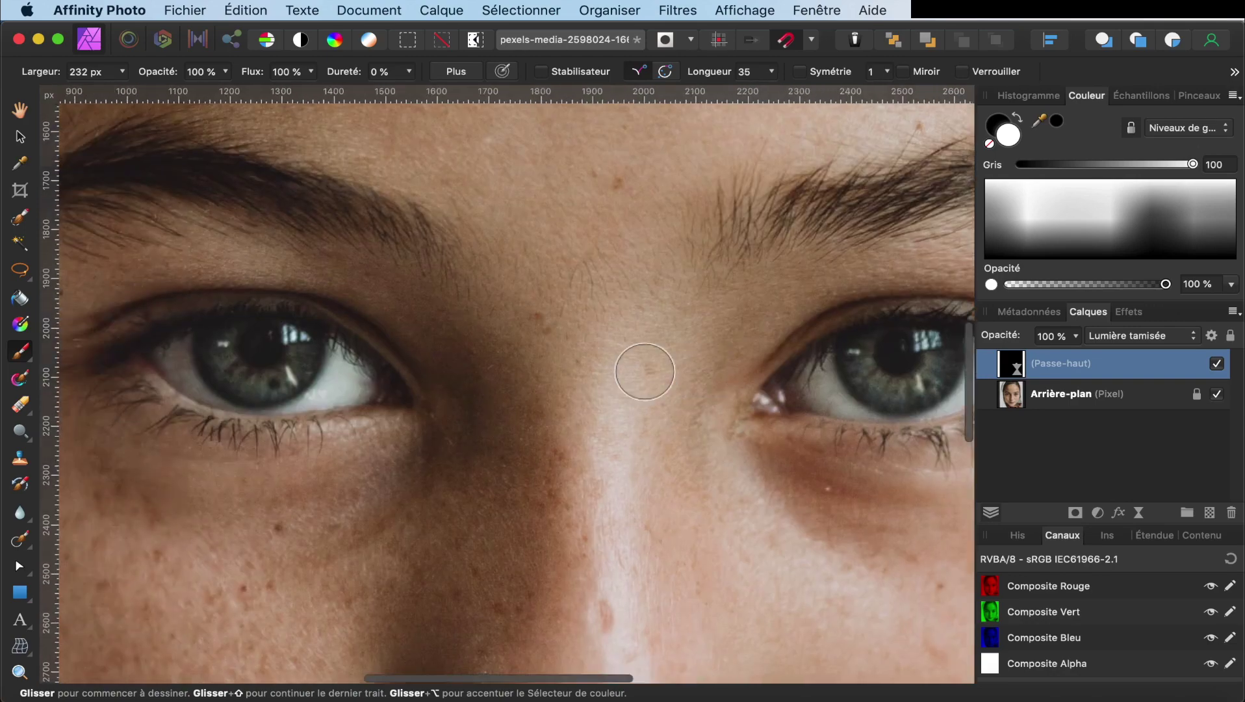
{"action": "scroll", "coordinate": [644, 369], "scroll_direction": "up", "scroll_amount": 5}
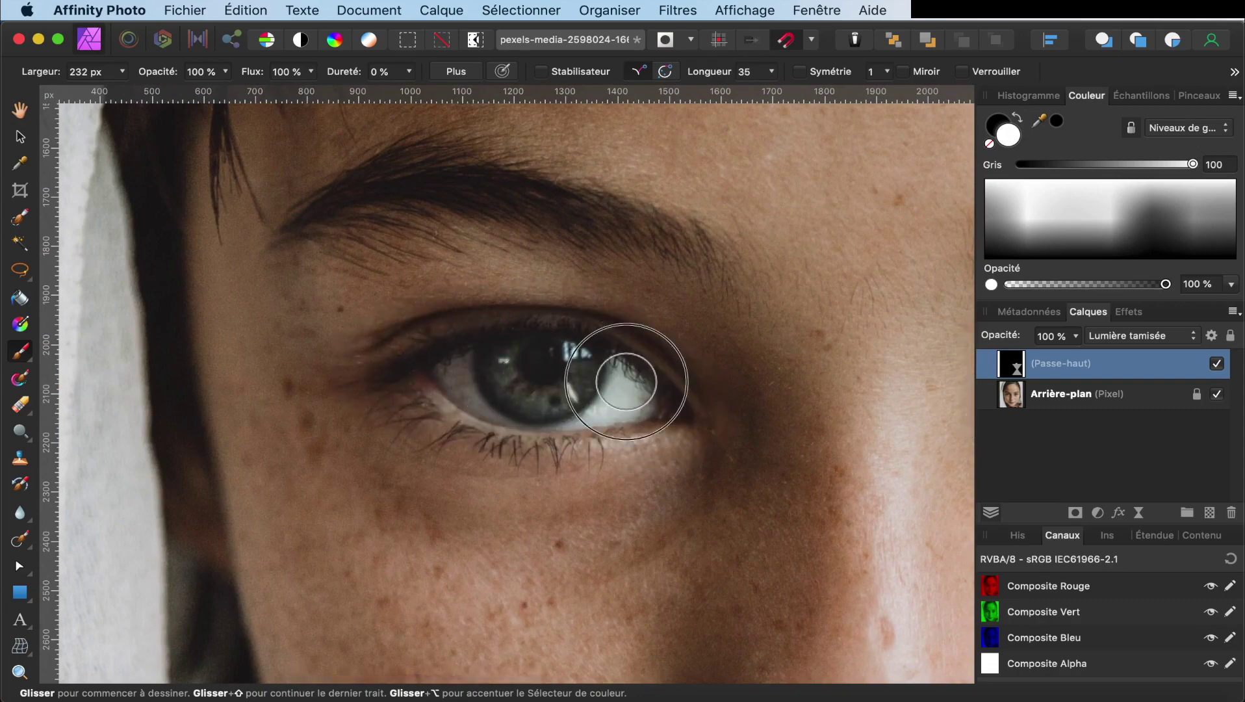
{"action": "scroll", "coordinate": [584, 379], "scroll_direction": "down", "scroll_amount": 3}
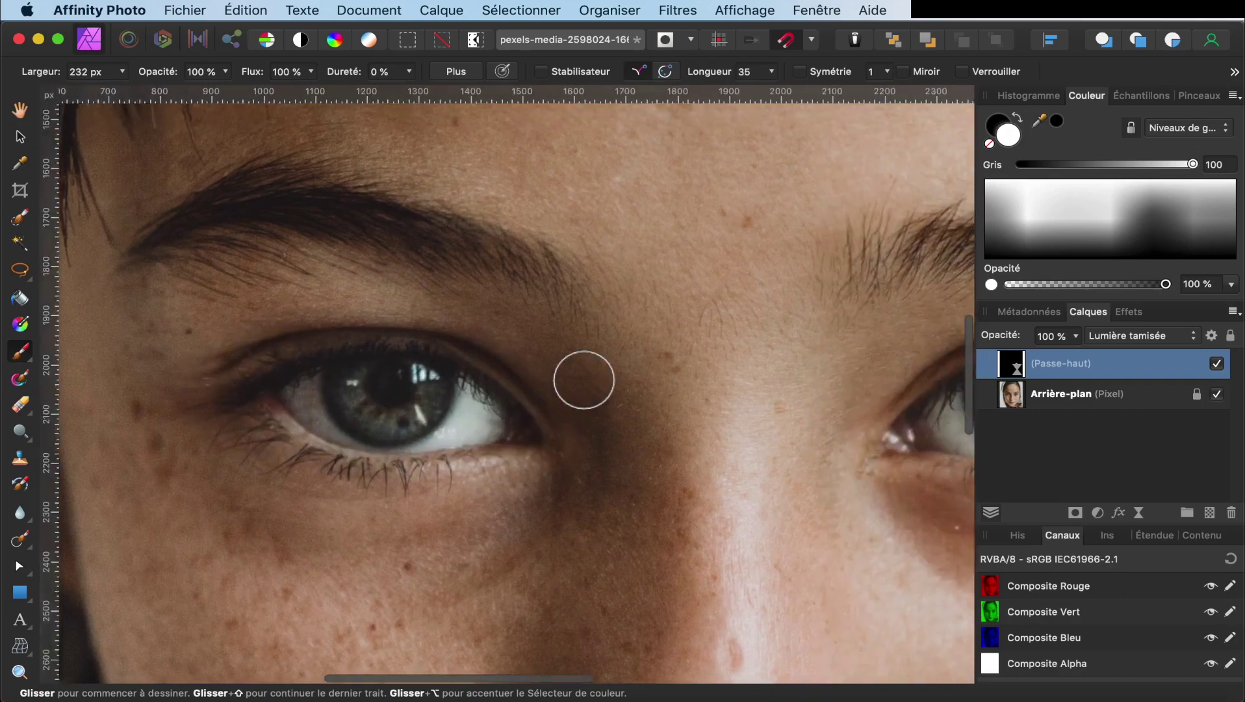
{"action": "scroll", "coordinate": [584, 380], "scroll_direction": "up", "scroll_amount": 3}
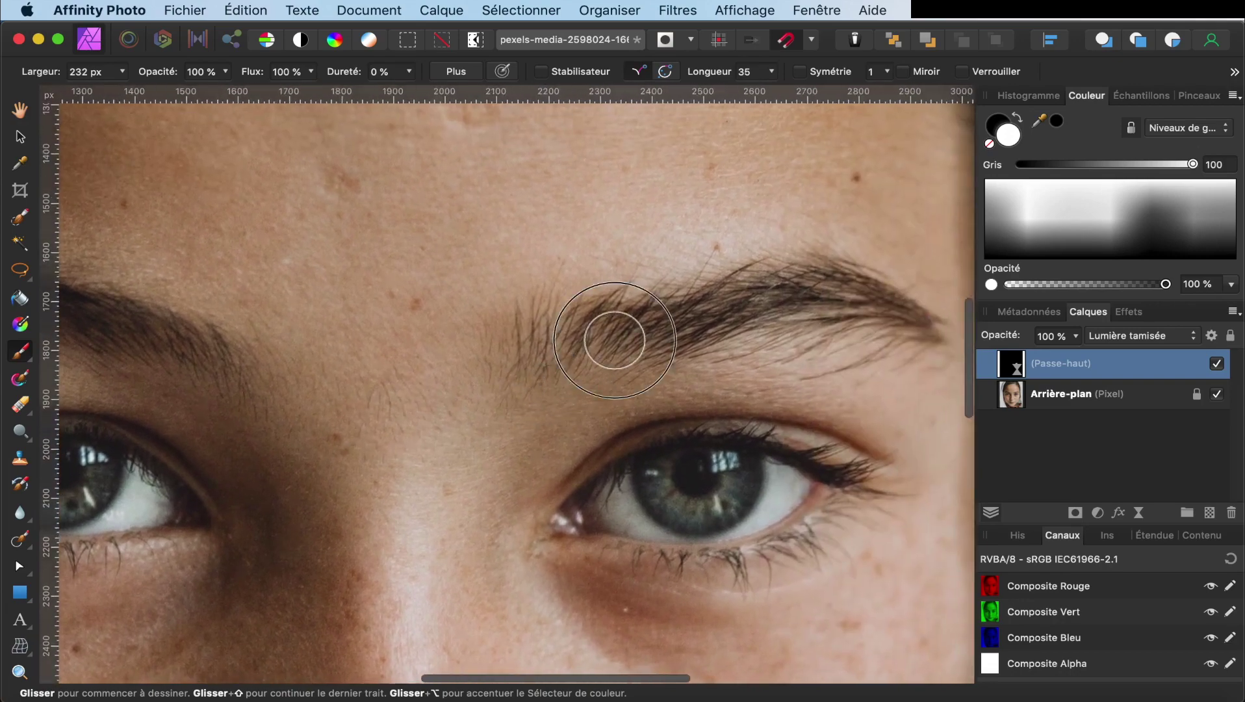
Step: Paint white over both eyebrows on the Passe-haut mask to reveal the sharpening there
{"action": "mouse_move", "coordinate": [615, 340]}
{"action": "left_mouse_down"}
{"action": "mouse_move", "coordinate": [823, 295]}
{"action": "mouse_move", "coordinate": [923, 316]}
{"action": "mouse_move", "coordinate": [851, 304]}
{"action": "mouse_move", "coordinate": [675, 323]}
{"action": "left_mouse_up"}
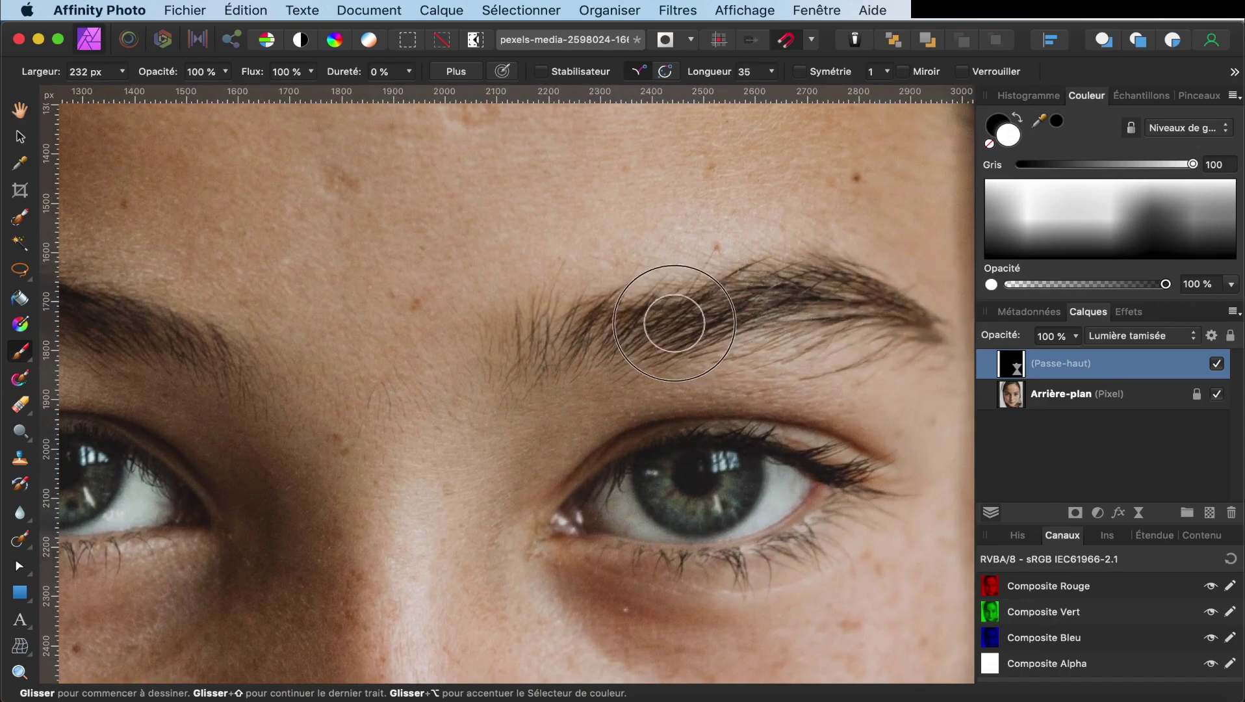
{"action": "scroll", "coordinate": [667, 325], "scroll_direction": "left", "scroll_amount": 10}
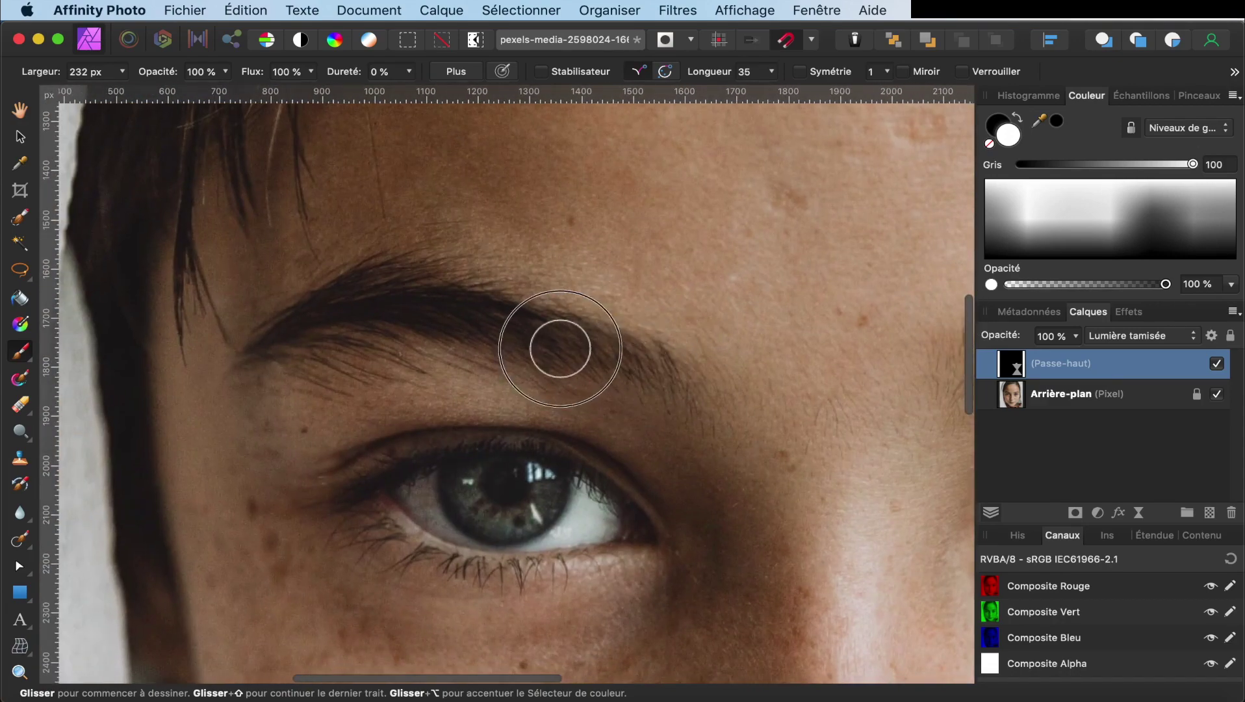
{"action": "mouse_move", "coordinate": [559, 349]}
{"action": "left_mouse_down"}
{"action": "mouse_move", "coordinate": [408, 319]}
{"action": "mouse_move", "coordinate": [303, 325]}
{"action": "mouse_move", "coordinate": [273, 363]}
{"action": "mouse_move", "coordinate": [409, 320]}
{"action": "mouse_move", "coordinate": [500, 336]}
{"action": "left_mouse_up"}
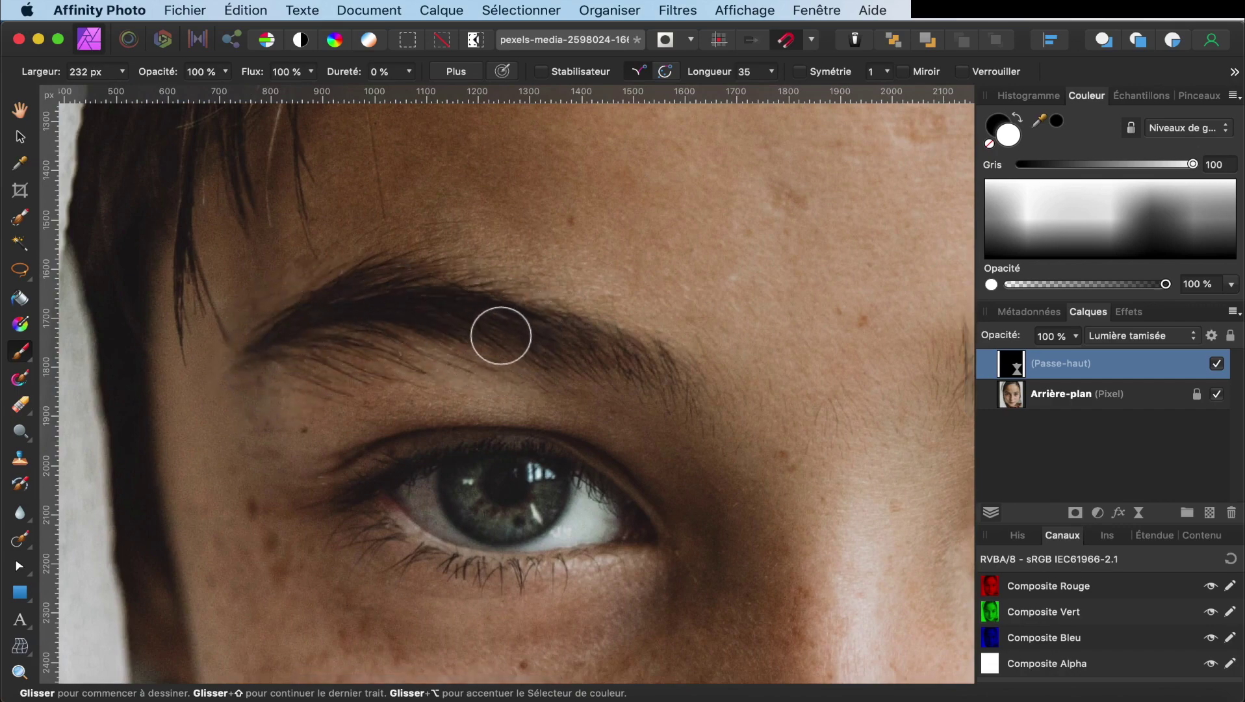
Step: Paint white over the lips on the Passe-haut mask to sharpen the mouth
{"action": "scroll", "coordinate": [598, 339], "scroll_direction": "down", "scroll_amount": 15}
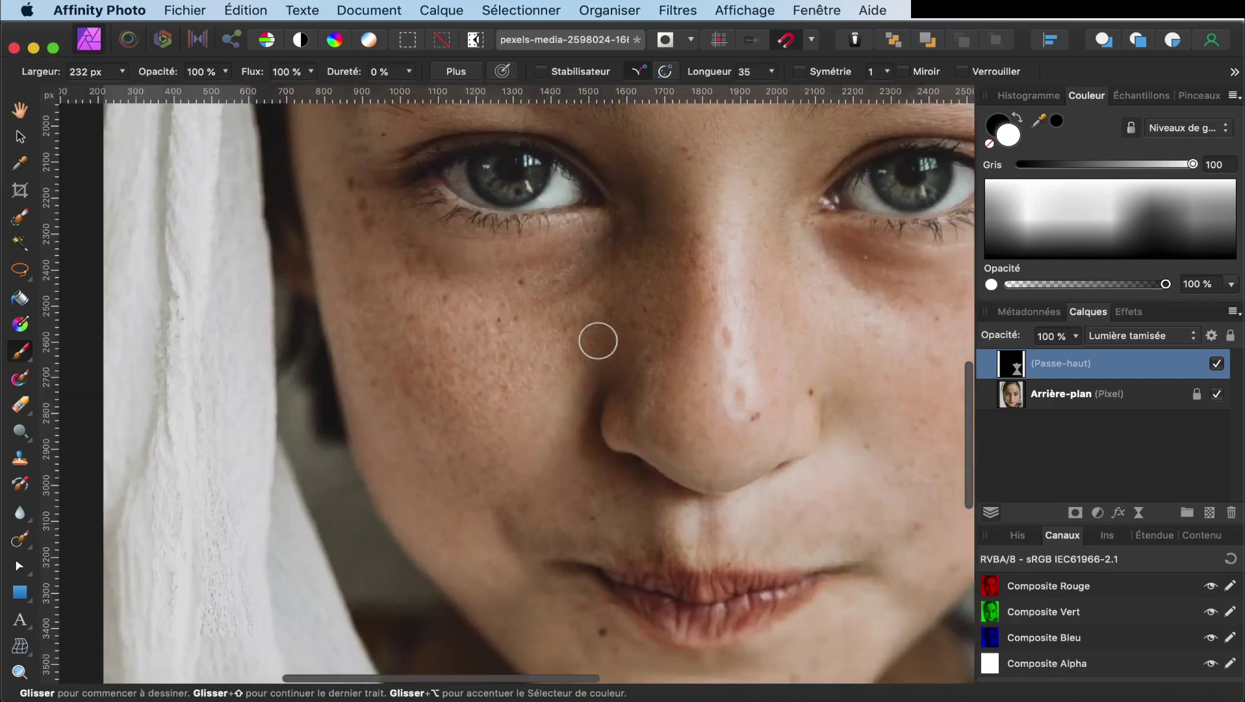
{"action": "scroll", "coordinate": [598, 339], "scroll_direction": "down", "scroll_amount": 5}
{"action": "scroll", "coordinate": [598, 339], "scroll_direction": "down", "scroll_amount": 8}
{"action": "scroll", "coordinate": [598, 339], "scroll_direction": "up", "scroll_amount": 6}
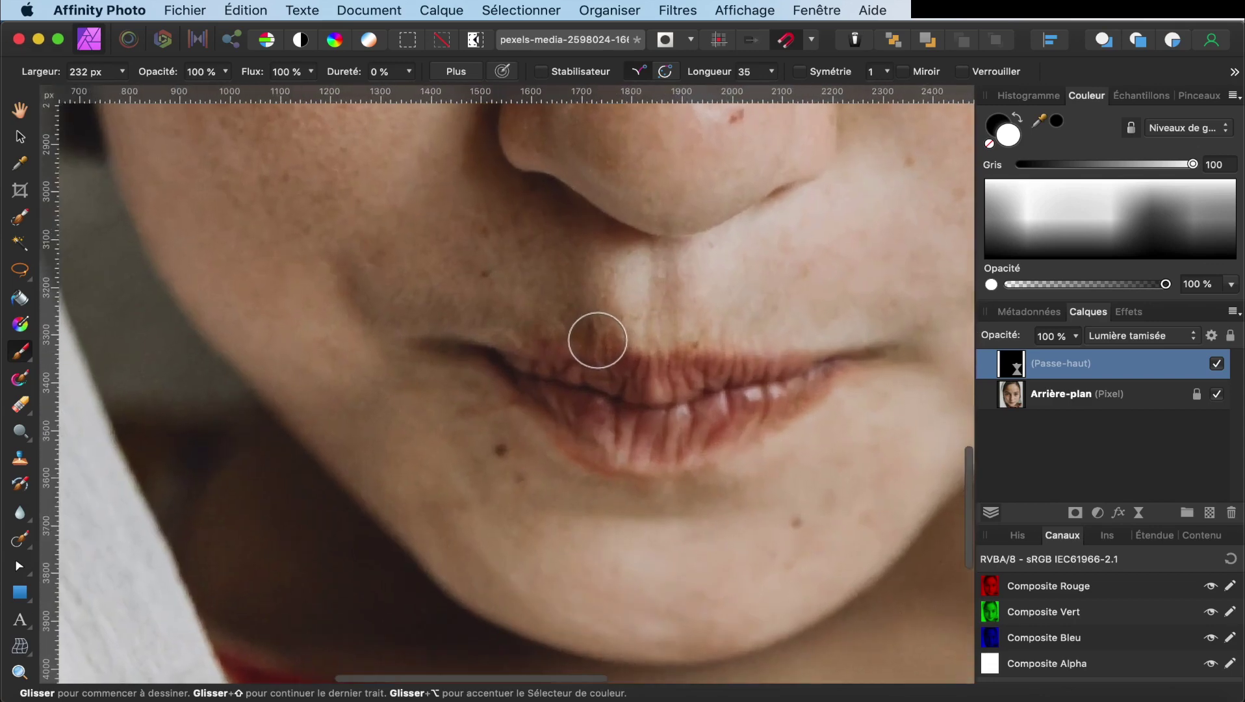
{"action": "mouse_move", "coordinate": [531, 356]}
{"action": "left_mouse_down"}
{"action": "mouse_move", "coordinate": [621, 391]}
{"action": "mouse_move", "coordinate": [586, 426]}
{"action": "mouse_move", "coordinate": [704, 426]}
{"action": "mouse_move", "coordinate": [841, 387]}
{"action": "mouse_move", "coordinate": [682, 379]}
{"action": "mouse_move", "coordinate": [778, 377]}
{"action": "mouse_move", "coordinate": [601, 396]}
{"action": "mouse_move", "coordinate": [783, 376]}
{"action": "mouse_move", "coordinate": [604, 411]}
{"action": "mouse_move", "coordinate": [778, 389]}
{"action": "left_mouse_up"}
{"action": "scroll", "coordinate": [672, 381], "scroll_direction": "up", "scroll_amount": 3}
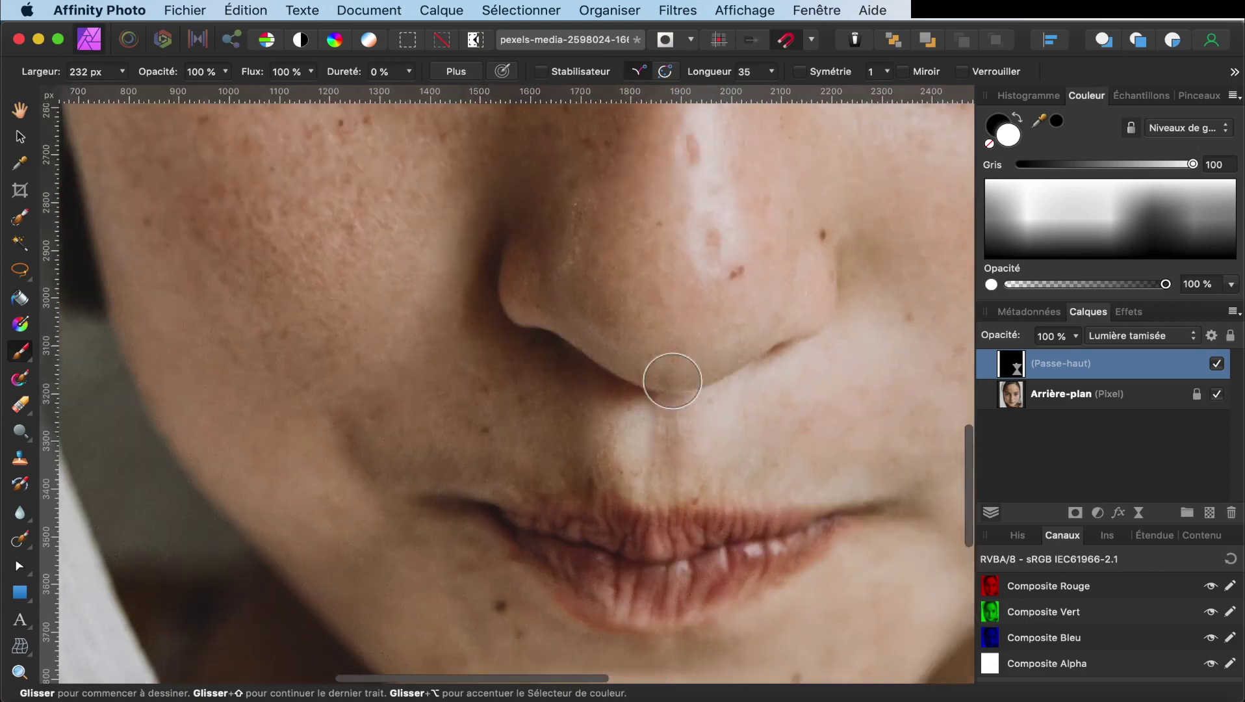
{"action": "scroll", "coordinate": [672, 380], "scroll_direction": "down", "scroll_amount": 5}
{"action": "scroll", "coordinate": [672, 387], "scroll_direction": "up", "scroll_amount": 5}
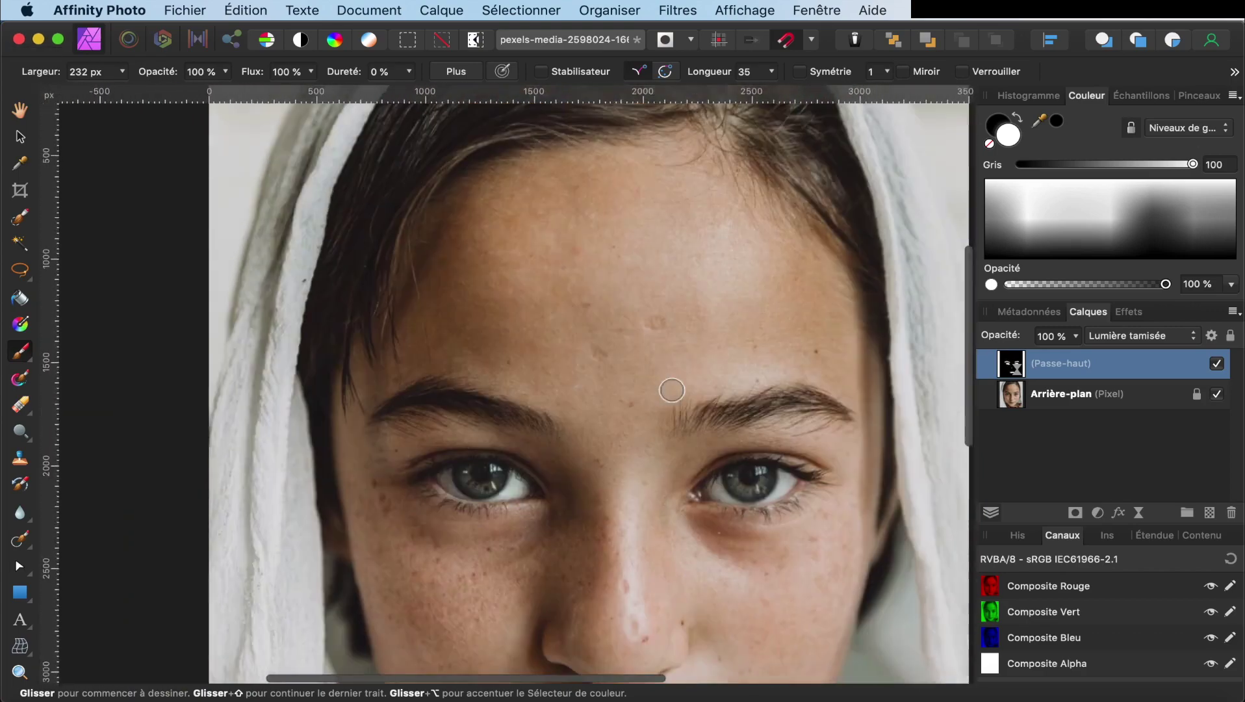
Step: Extend the white painting on the Passe-haut mask to the hair framing the face
{"action": "scroll", "coordinate": [672, 390], "scroll_direction": "up", "scroll_amount": 1}
{"action": "scroll", "coordinate": [672, 390], "scroll_direction": "down", "scroll_amount": 3}
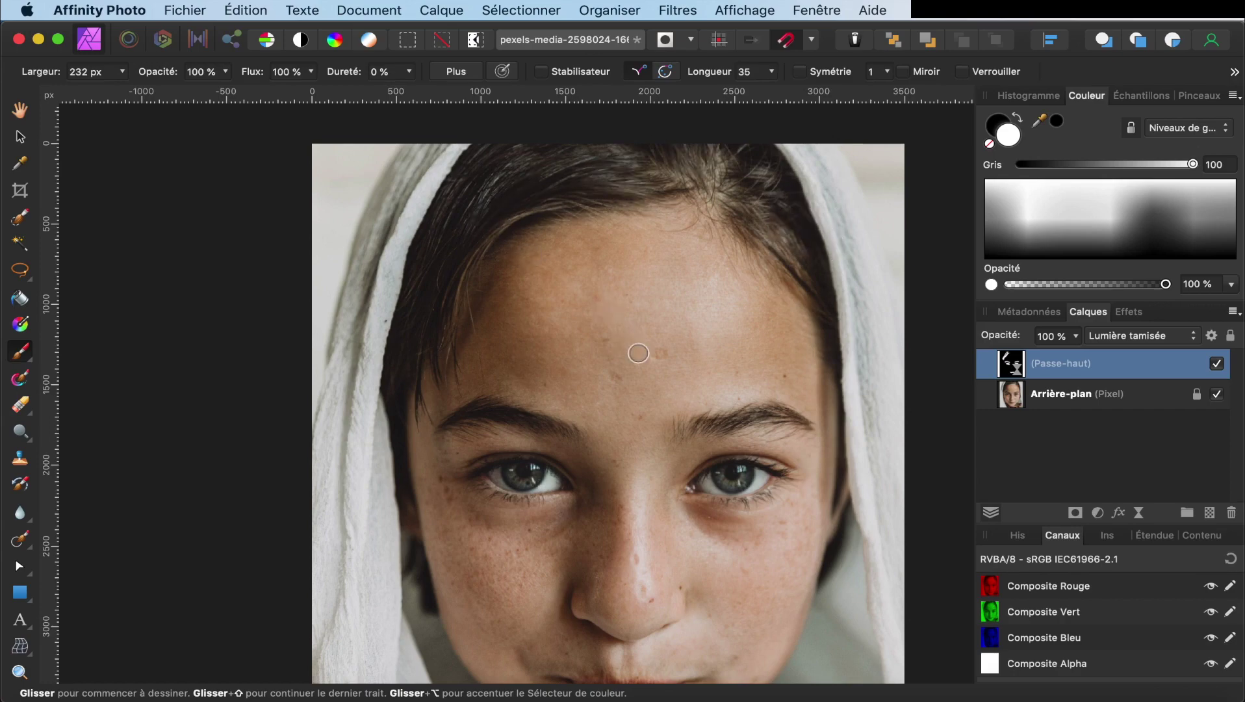
{"action": "scroll", "coordinate": [638, 353], "scroll_direction": "up", "scroll_amount": 6}
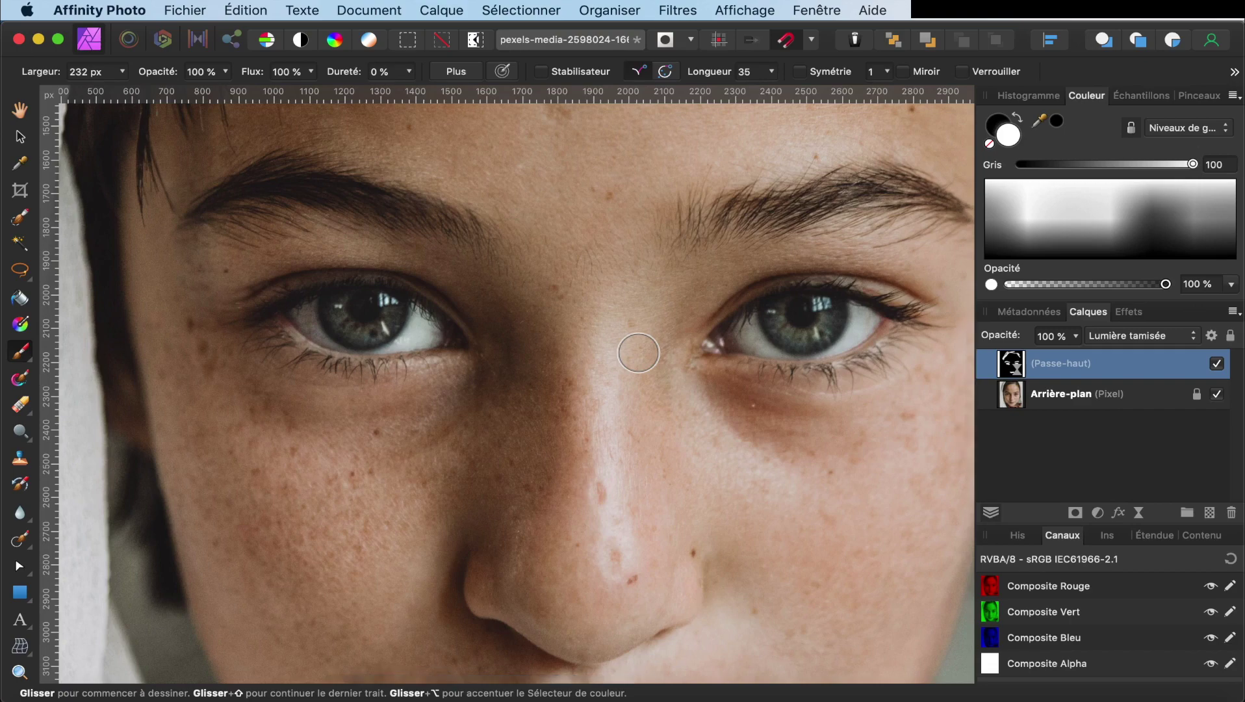
Step: Duplicate the masked Passe-haut layer to strengthen the sharpening
{"action": "scroll", "coordinate": [639, 353], "scroll_direction": "right", "scroll_amount": 5}
{"action": "scroll", "coordinate": [639, 353], "scroll_direction": "up", "scroll_amount": 2}
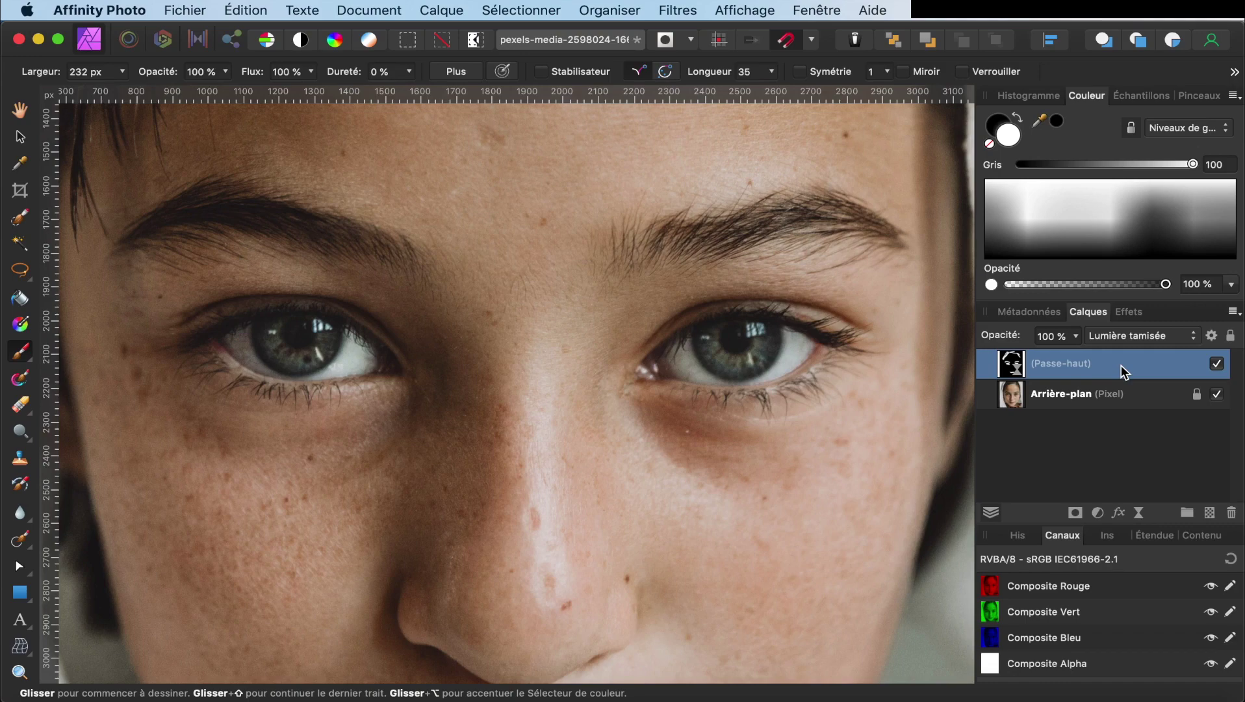
{"action": "key", "text": "super"}
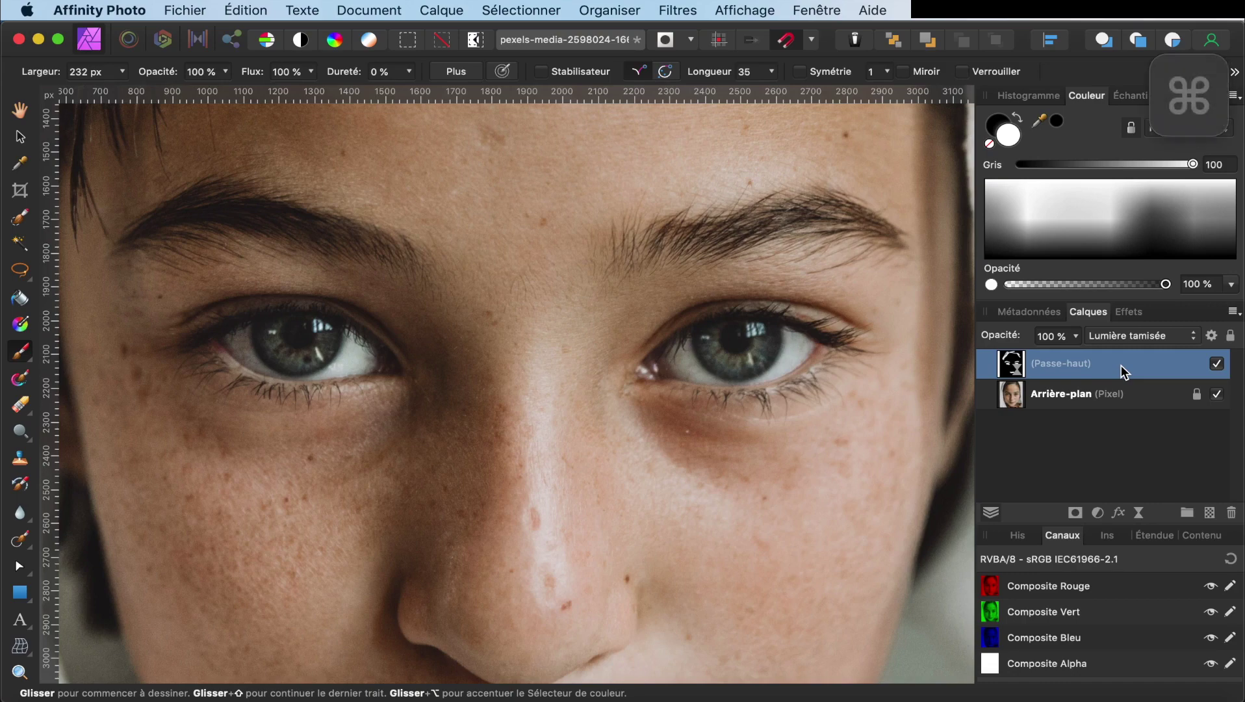
{"action": "key", "text": "super+c"}
{"action": "key", "text": "super+v"}
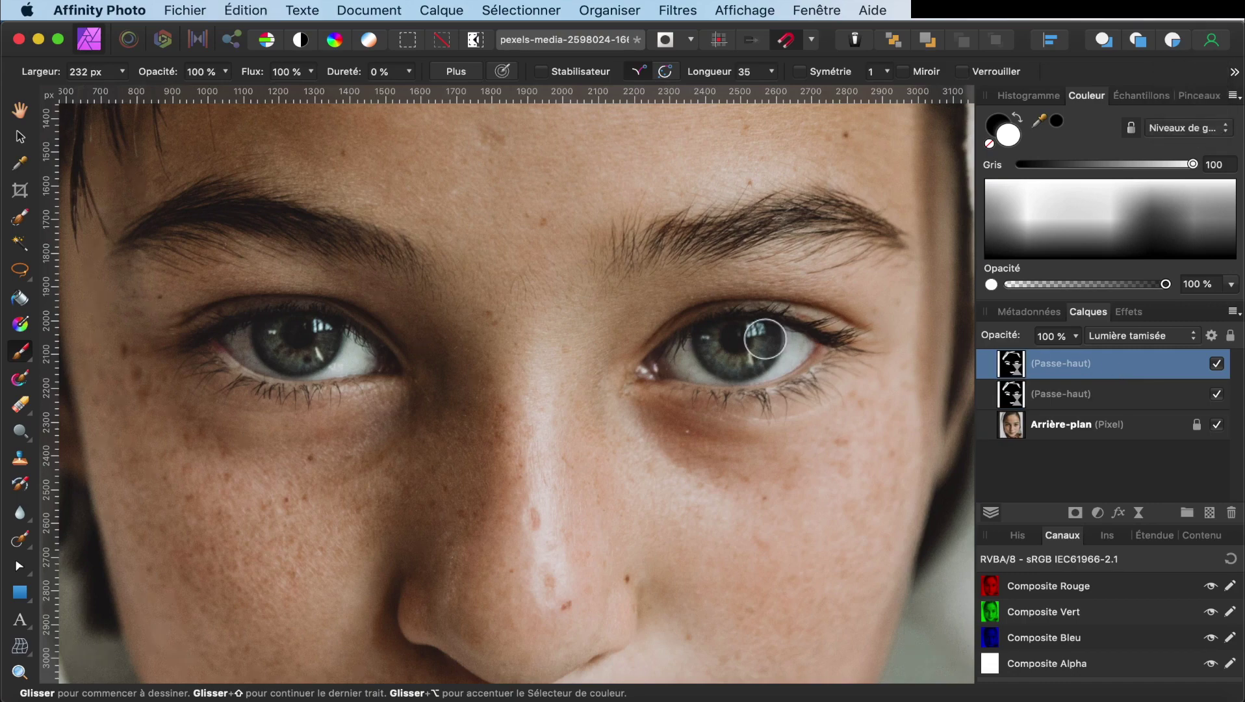
Step: Examine the doubled sharpening on the eyes, eyebrows, forehead and hairline
{"action": "scroll", "coordinate": [765, 338], "scroll_direction": "down", "scroll_amount": 5}
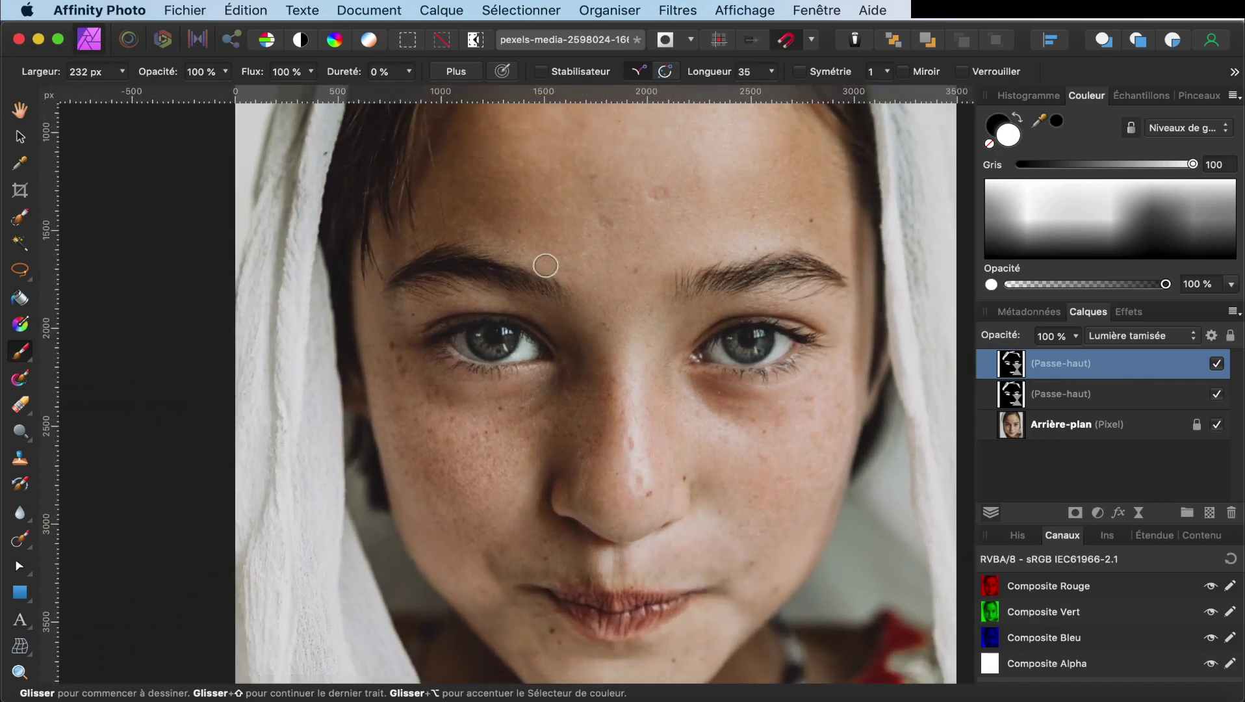
{"action": "scroll", "coordinate": [822, 309], "scroll_direction": "up", "scroll_amount": 4}
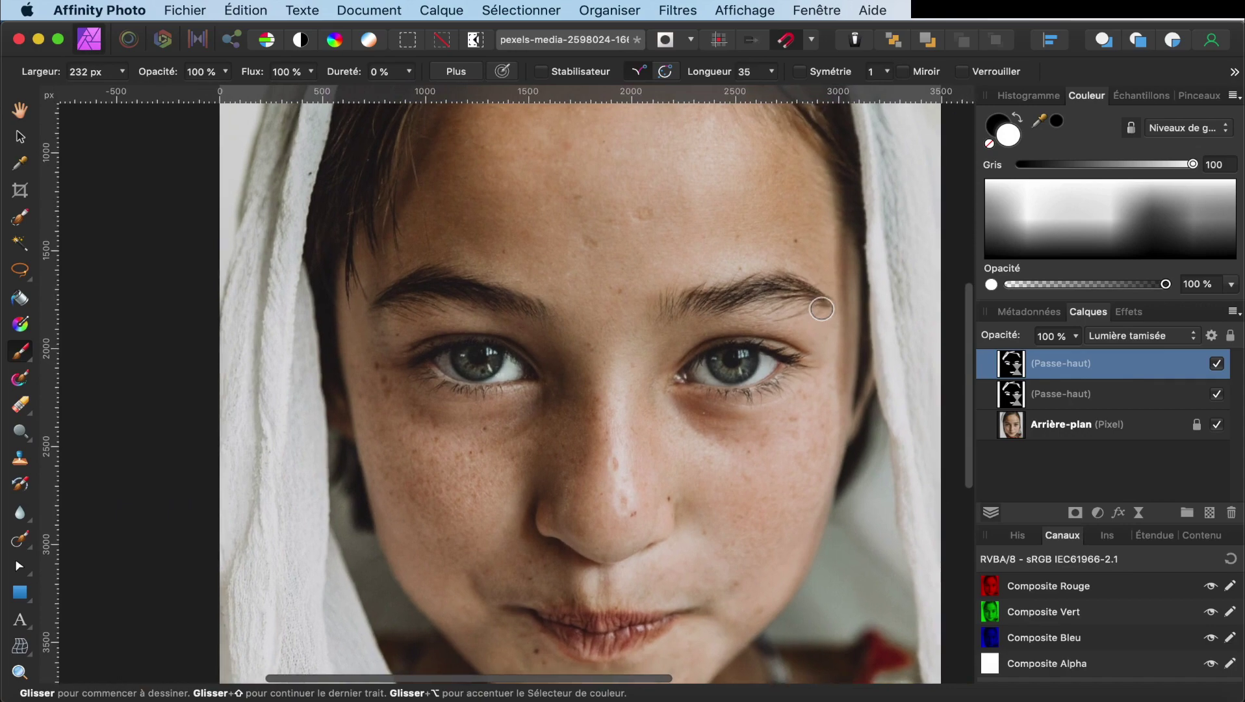
{"action": "scroll", "coordinate": [822, 308], "scroll_direction": "up", "scroll_amount": 6}
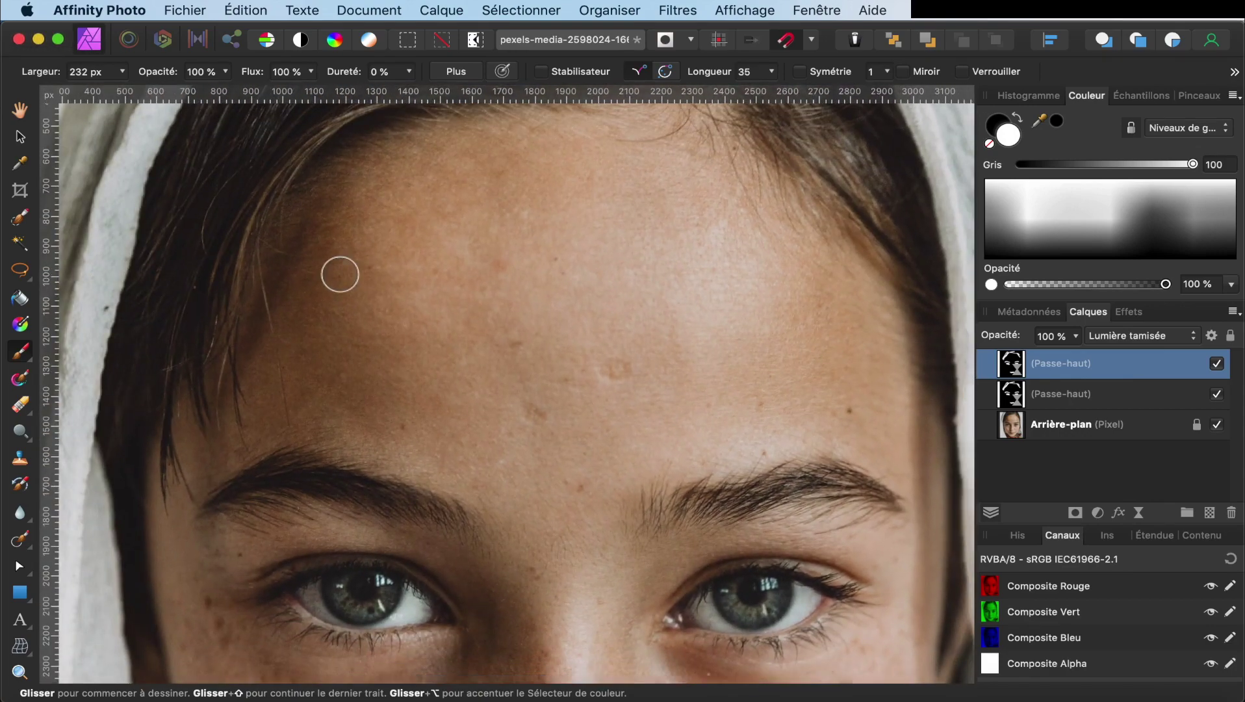
{"action": "scroll", "coordinate": [340, 274], "scroll_direction": "down", "scroll_amount": 5}
{"action": "scroll", "coordinate": [340, 275], "scroll_direction": "up", "scroll_amount": 10}
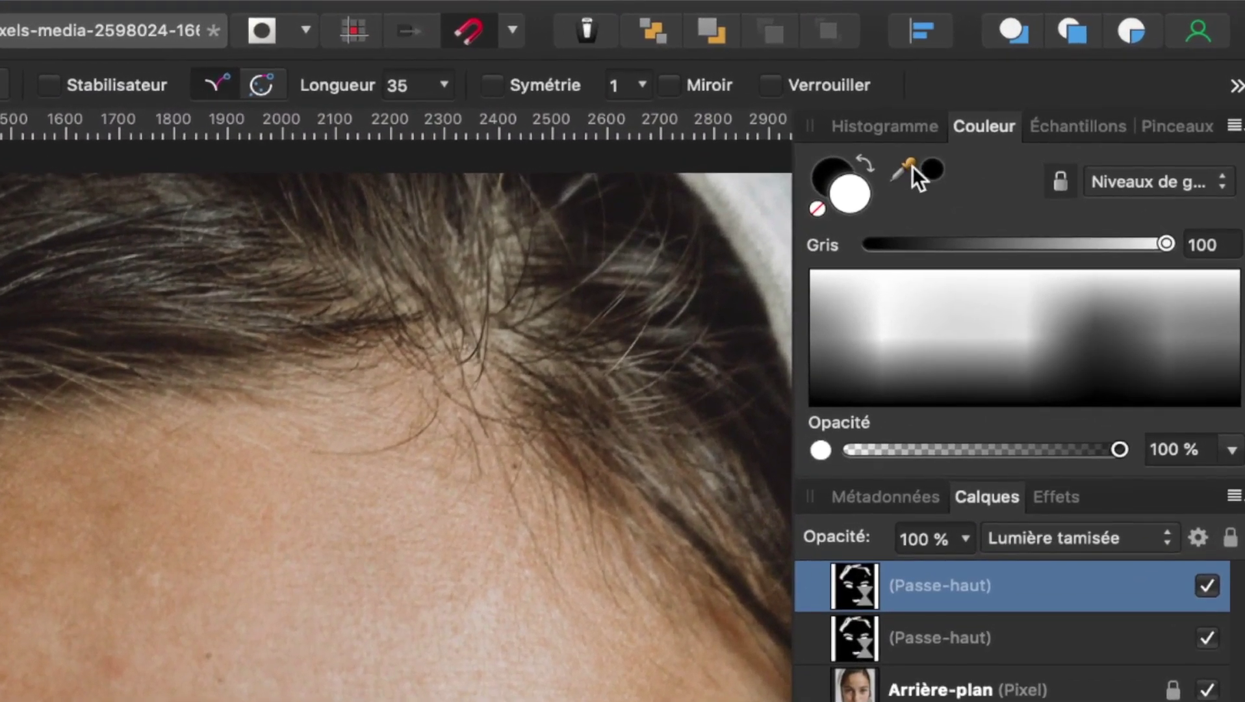
Step: Swap the painting colour to black for masking out sharpening, and check the hairline and face for areas to correct
{"action": "left_click", "coordinate": [866, 162]}
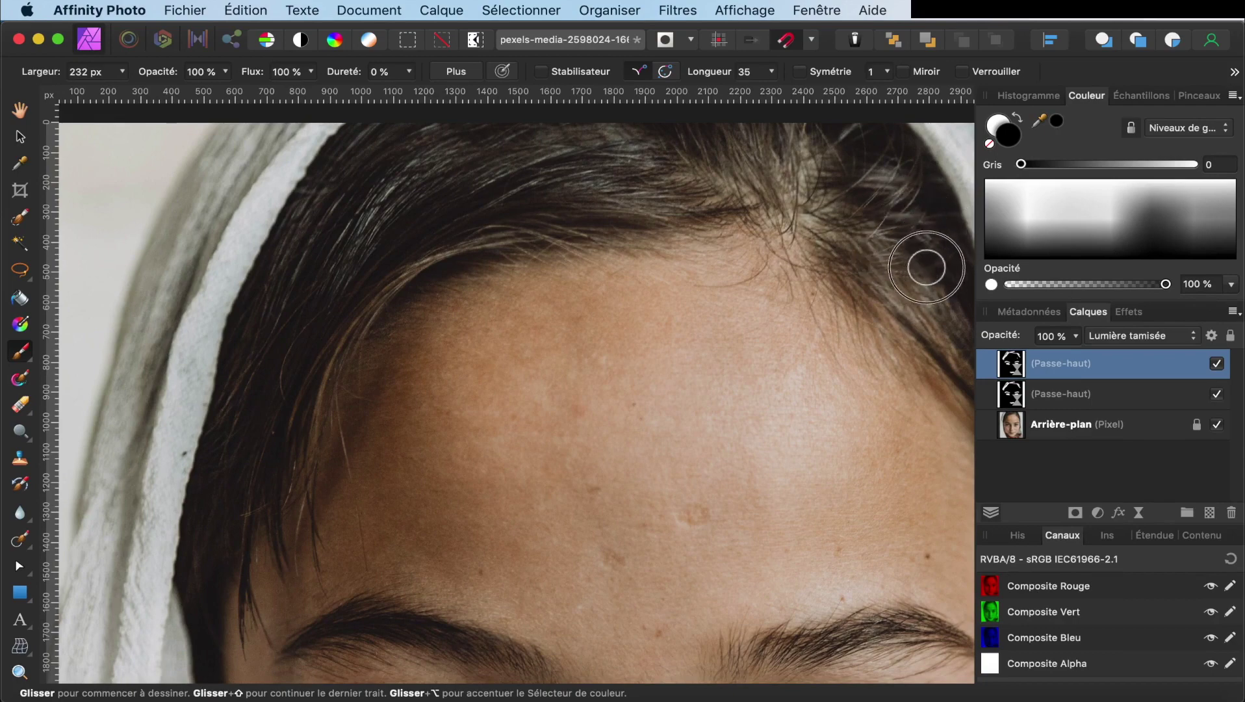
{"action": "scroll", "coordinate": [917, 255], "scroll_direction": "right", "scroll_amount": 10}
{"action": "scroll", "coordinate": [917, 255], "scroll_direction": "down", "scroll_amount": 2}
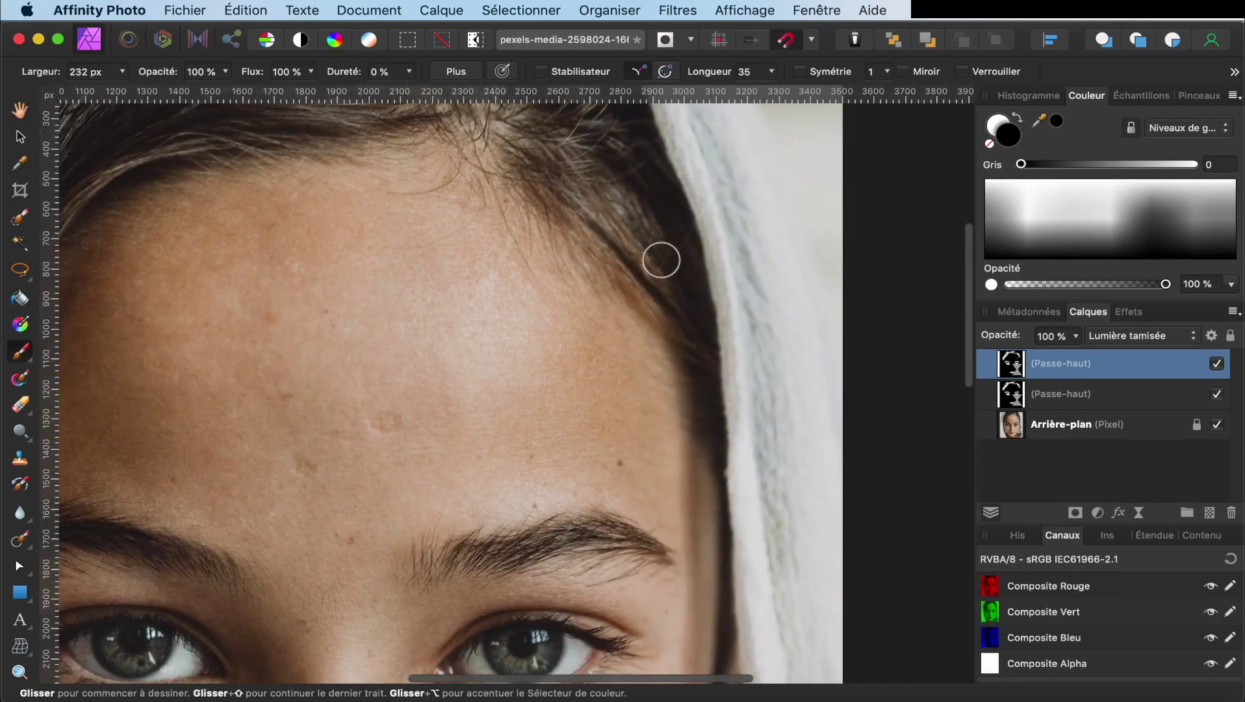
{"action": "scroll", "coordinate": [661, 266], "scroll_direction": "down", "scroll_amount": 1}
{"action": "scroll", "coordinate": [663, 278], "scroll_direction": "down", "scroll_amount": 10}
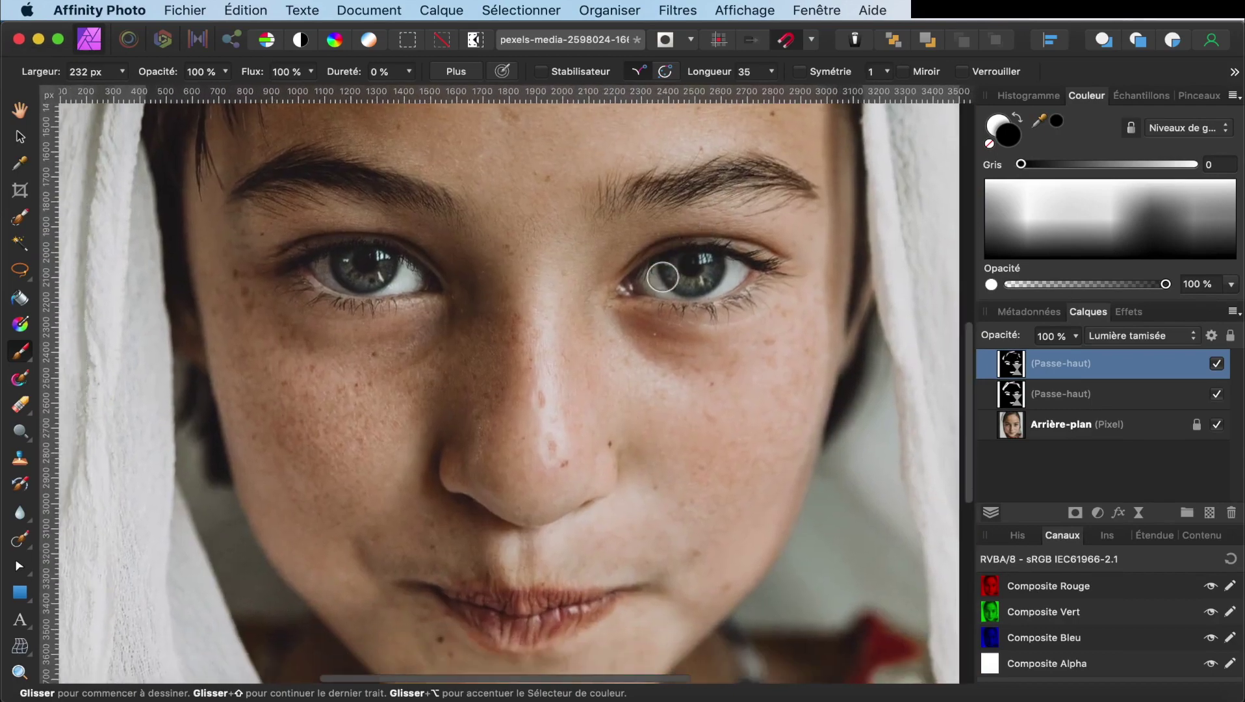
Step: Select both Passe-haut layers, review the available blend modes and keep Lumière tamisée
{"action": "left_click", "coordinate": [1126, 396], "text": "shift"}
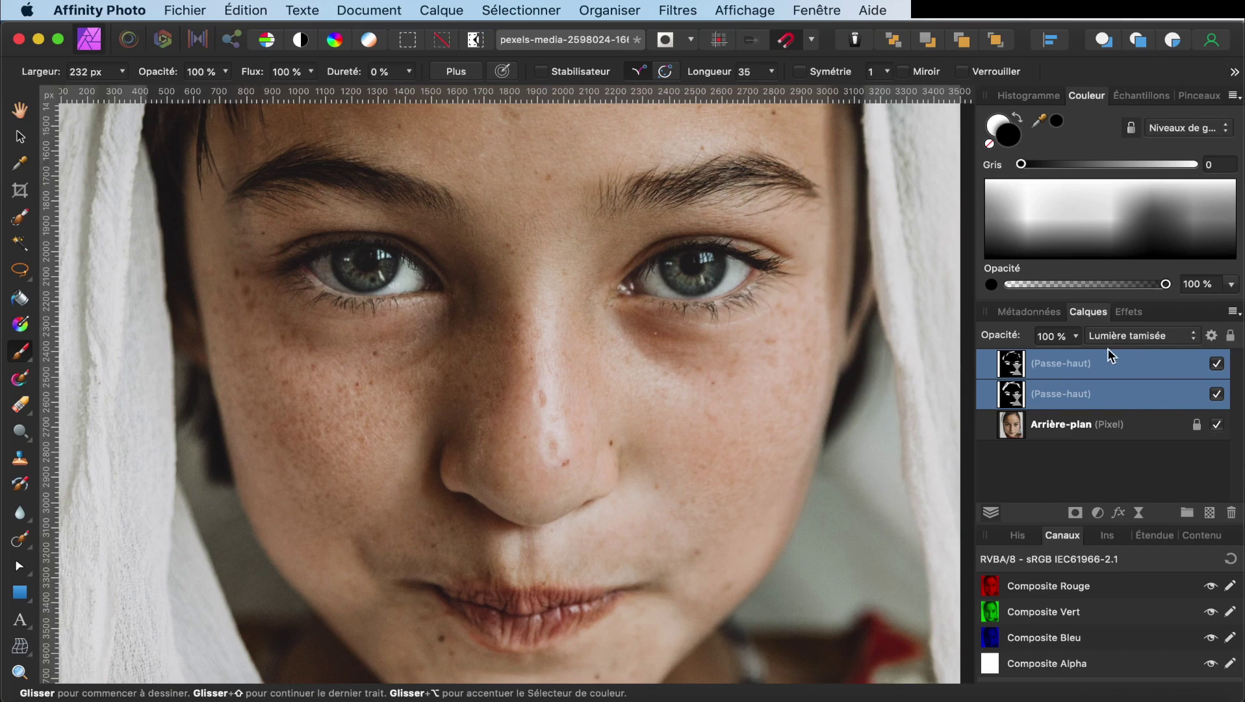
{"action": "left_click", "coordinate": [1134, 341]}
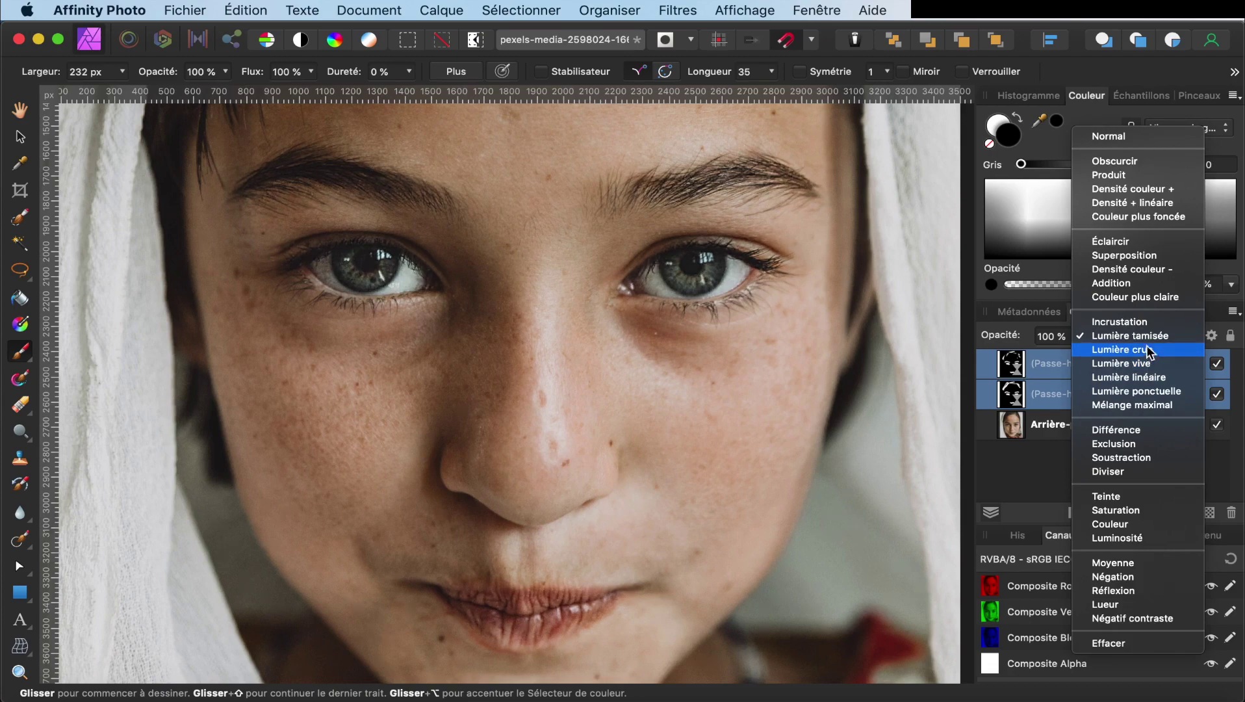
{"action": "left_click", "coordinate": [1147, 337]}
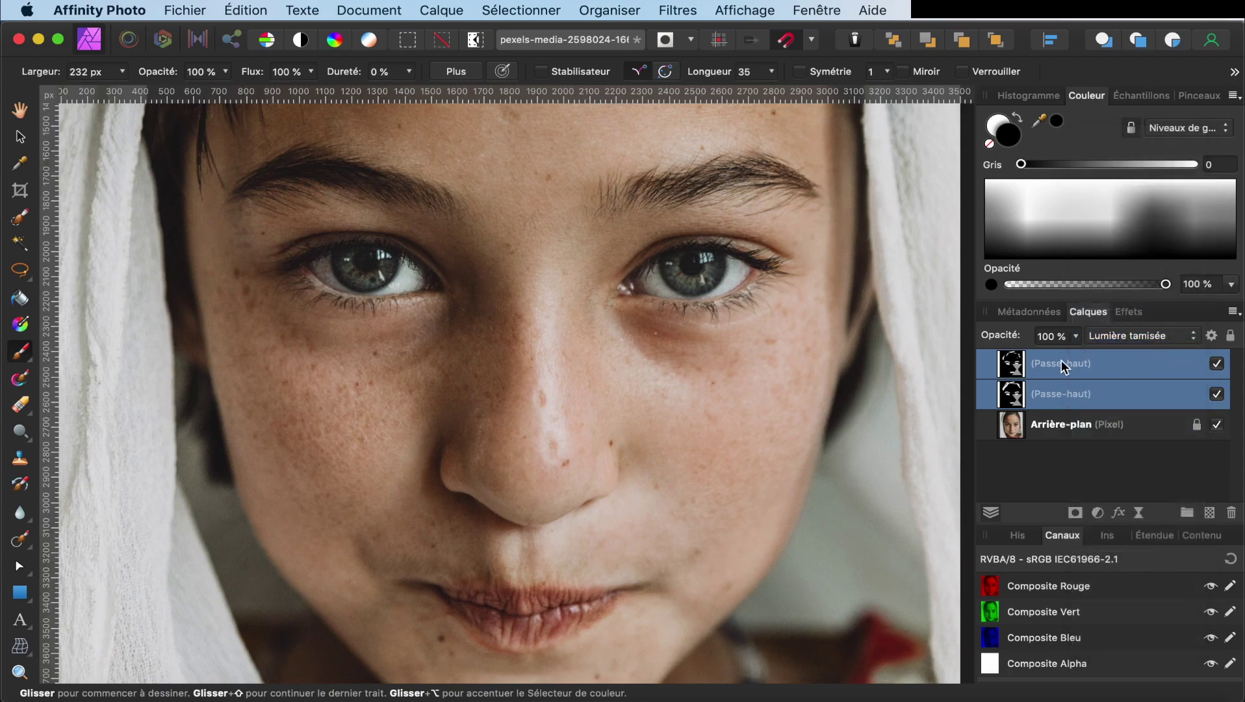
Step: Reopen the lower Passe-haut filter's settings and set its radius to 5 px
{"action": "double_click", "coordinate": [1129, 393]}
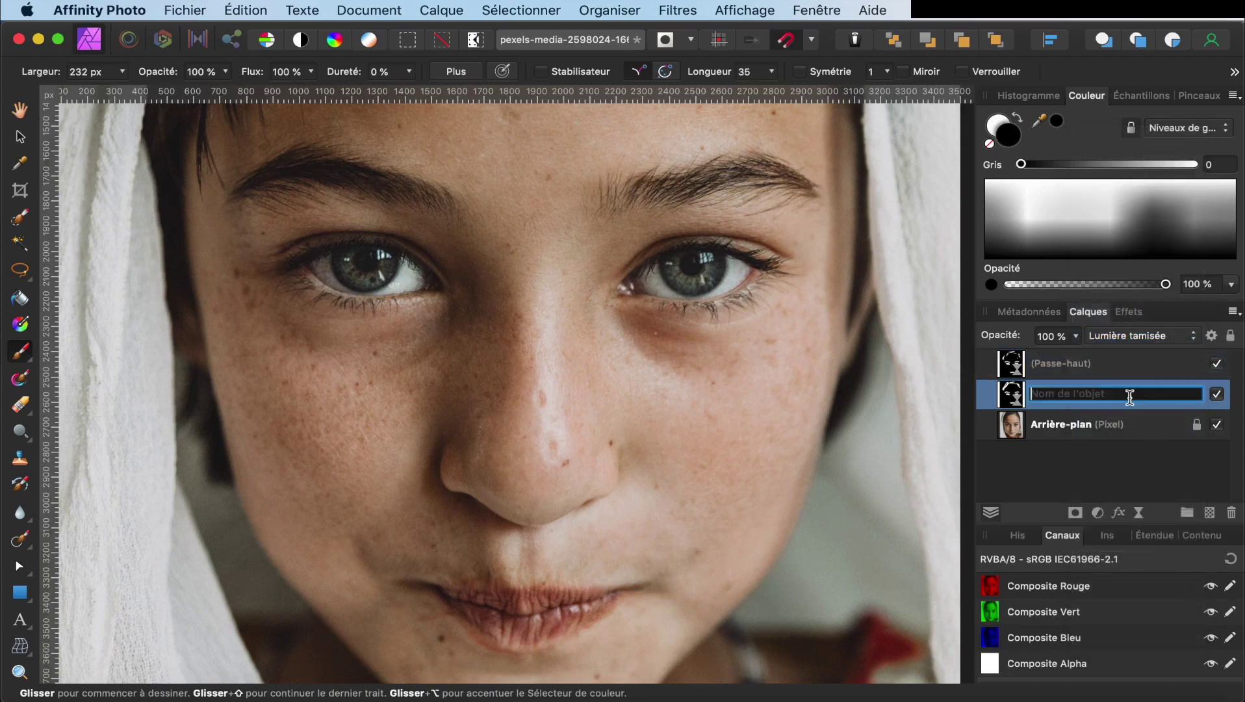
{"action": "double_click", "coordinate": [1024, 398]}
{"action": "left_click_drag", "start_coordinate": [586, 585], "coordinate": [599, 587]}
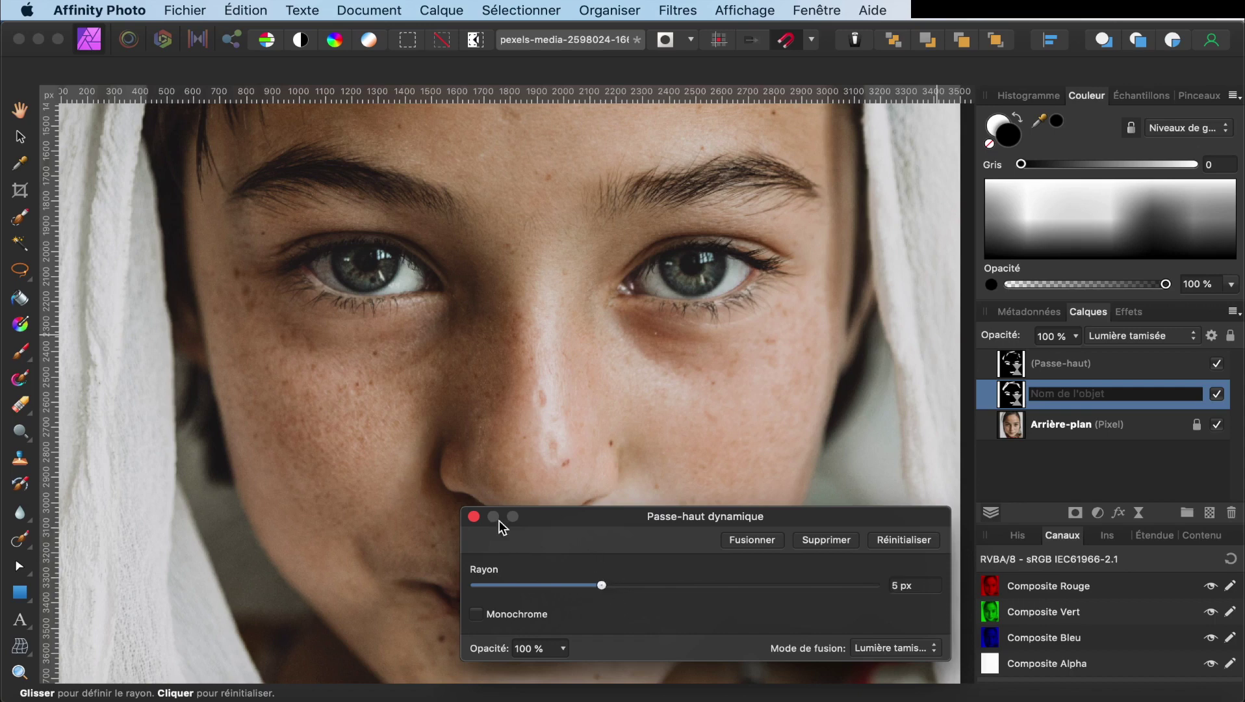
{"action": "left_click", "coordinate": [475, 517]}
{"action": "left_click", "coordinate": [1069, 455]}
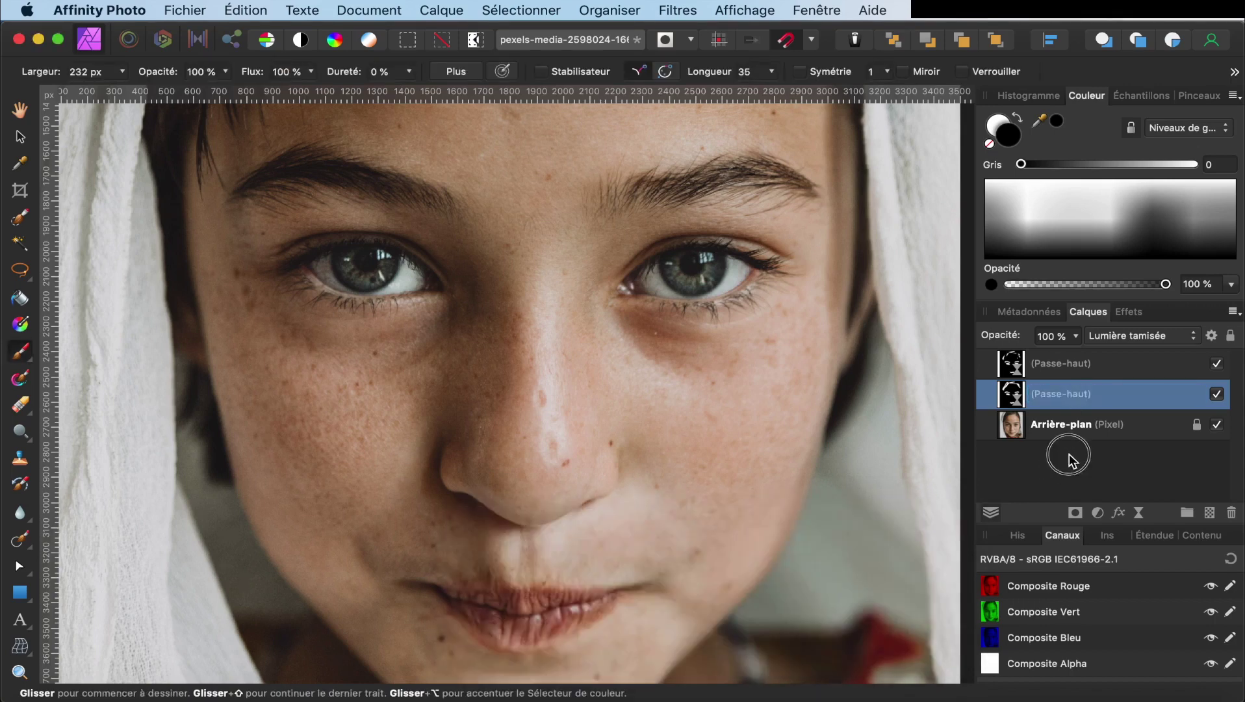